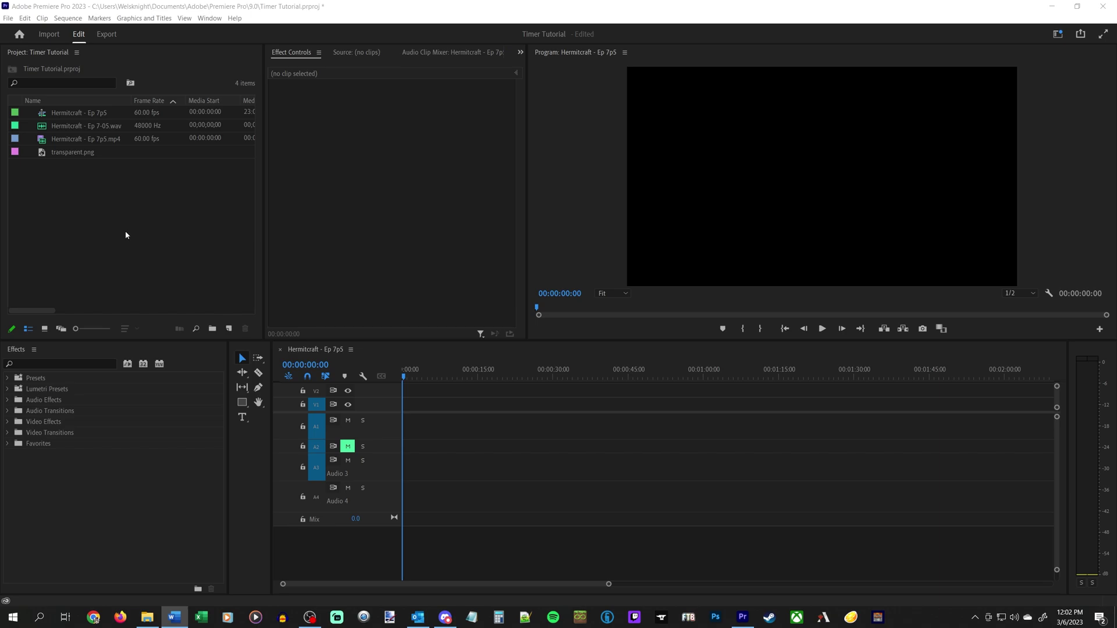
Place the gameplay .mp4 video onto the sequence timeline
click(124, 208)
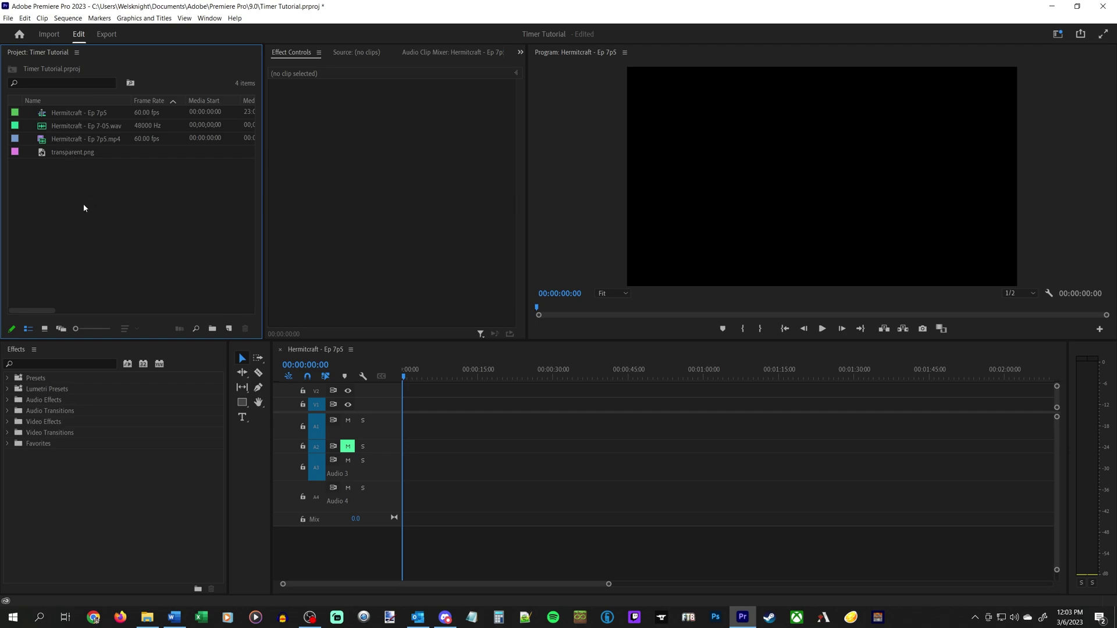
click(74, 153)
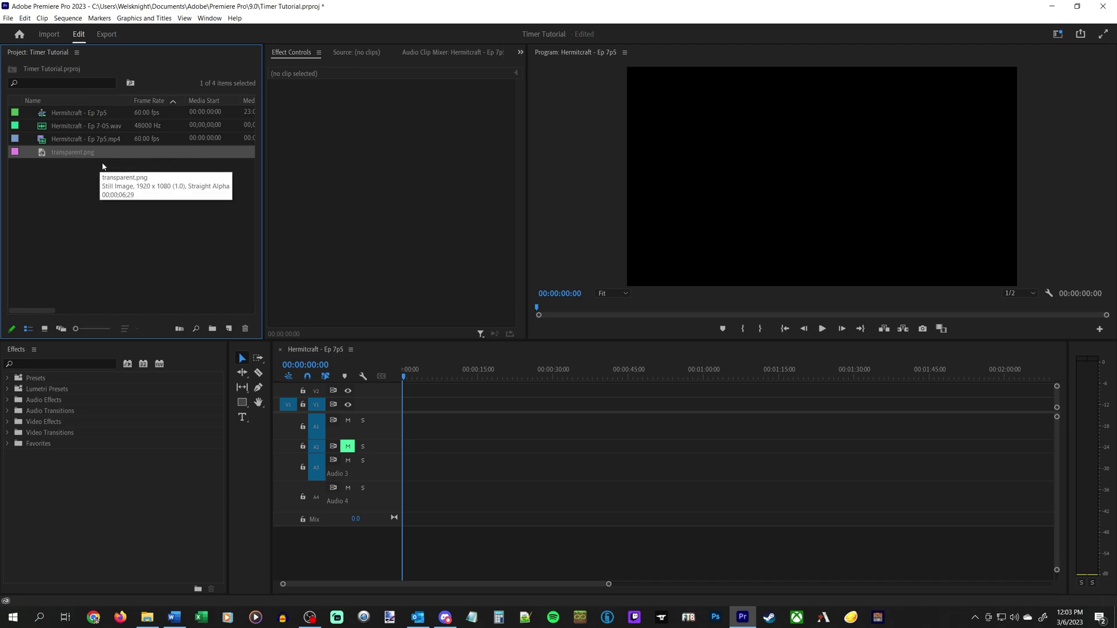
click(78, 212)
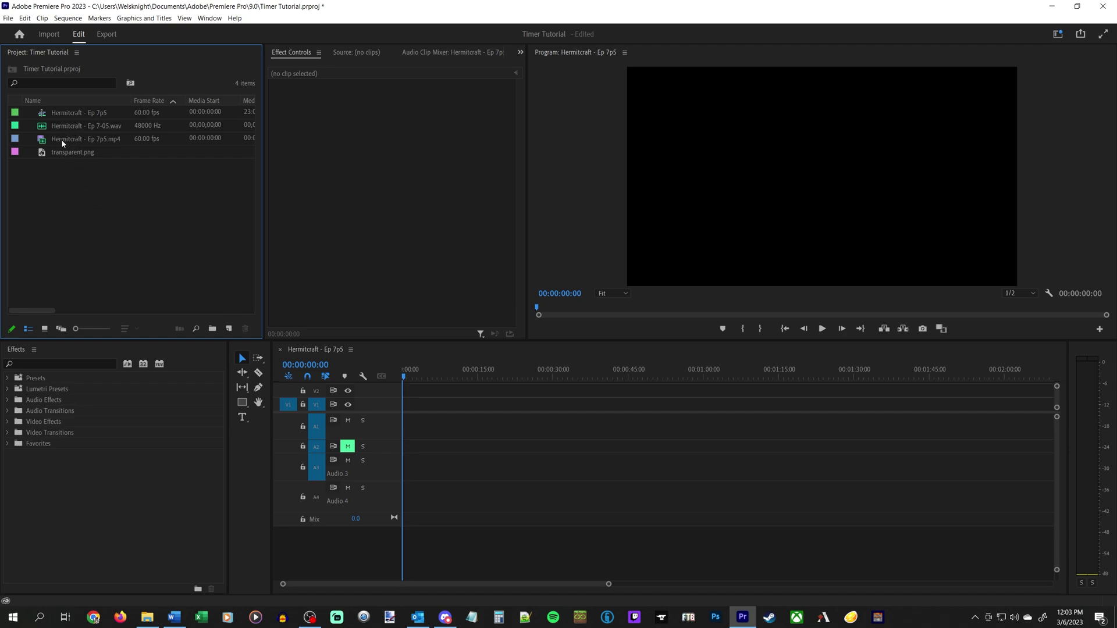
drag(62, 139, 404, 459)
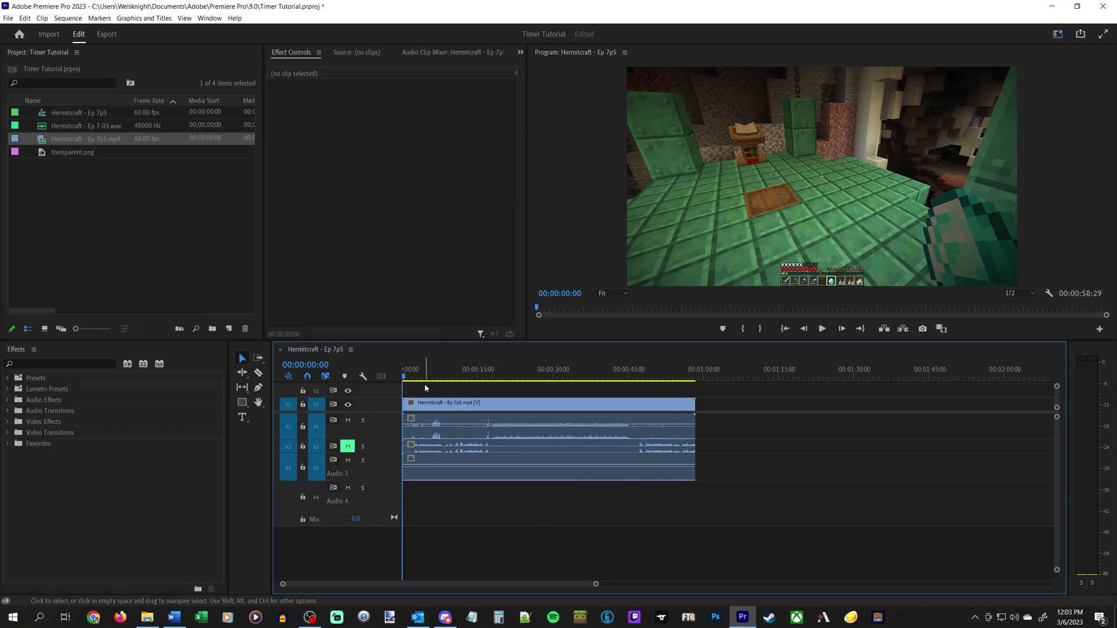
Zoom the timeline in and position the playhead around 16 seconds
drag(464, 375, 488, 362)
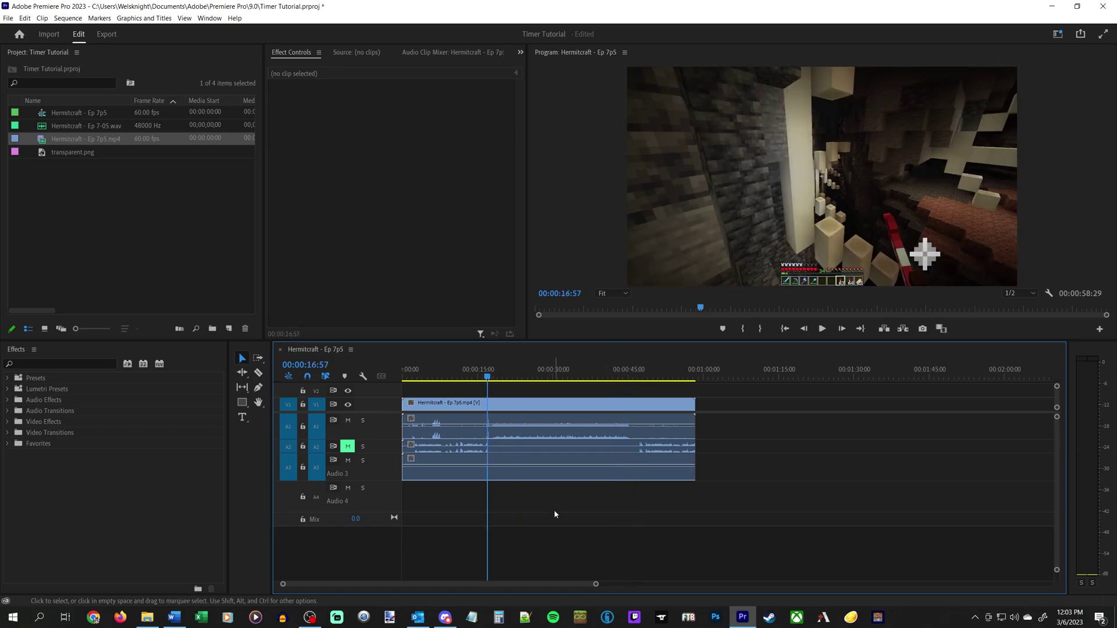
key(equal)
key(equal)
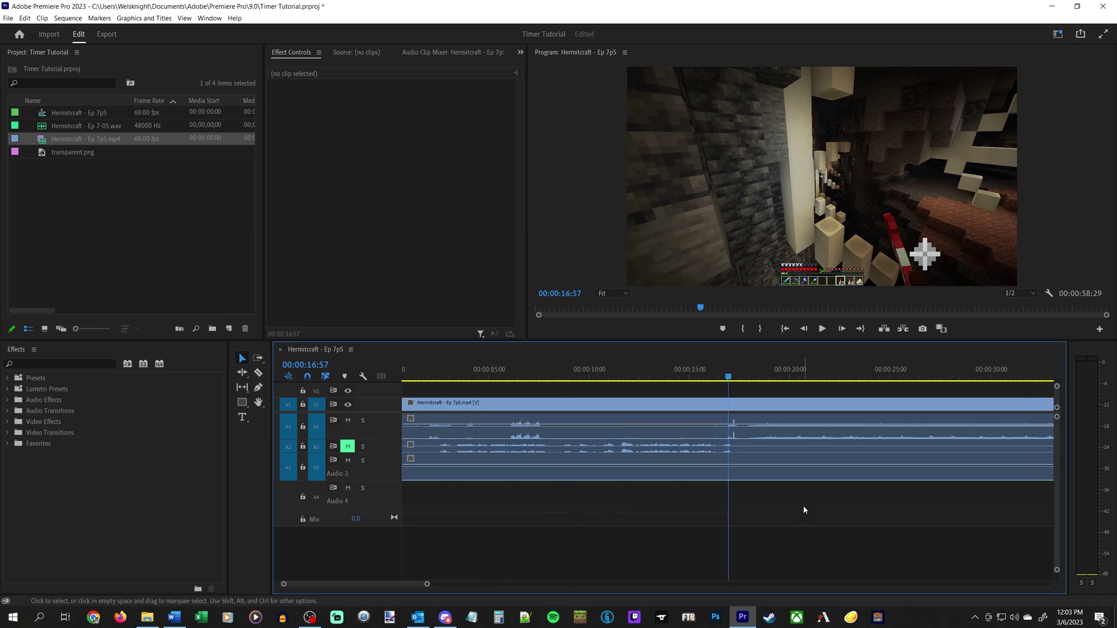
key(equal)
scroll(748, 512, down, 4)
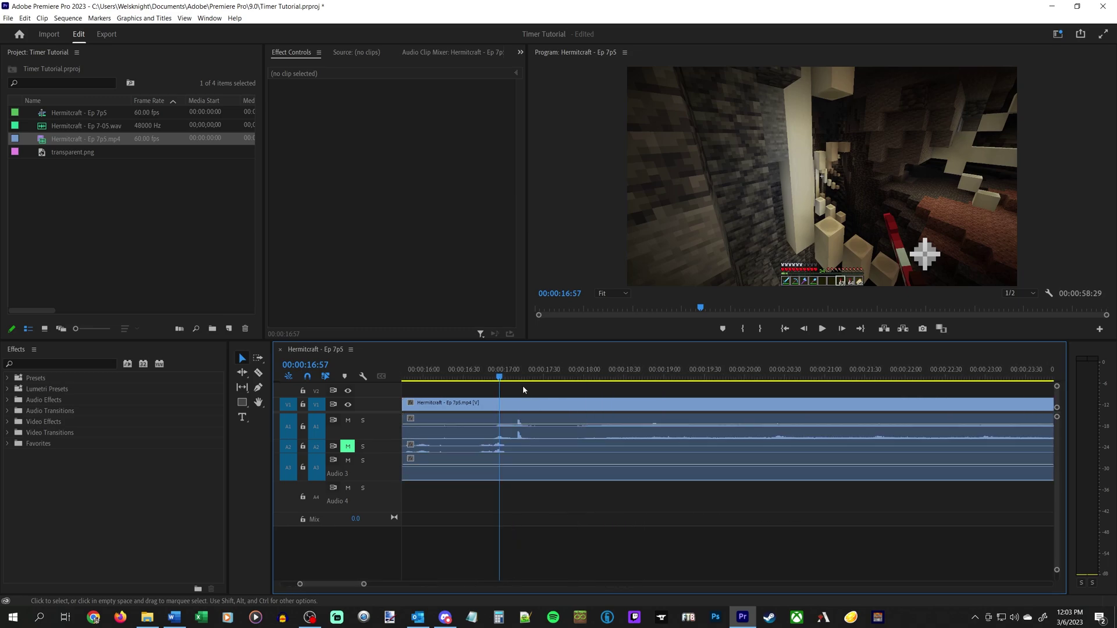
drag(498, 381, 473, 377)
scroll(599, 474, up, 5)
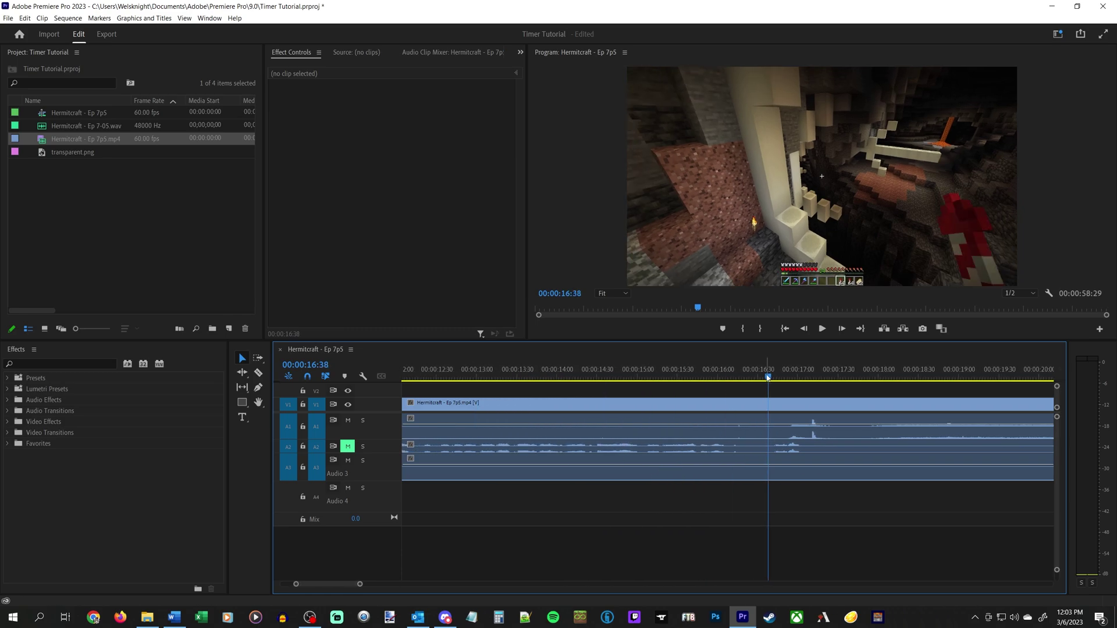
mouse_move(768, 377)
mouse_down()
mouse_move(587, 377)
mouse_move(673, 375)
mouse_move(625, 368)
mouse_move(697, 359)
mouse_move(756, 362)
mouse_up()
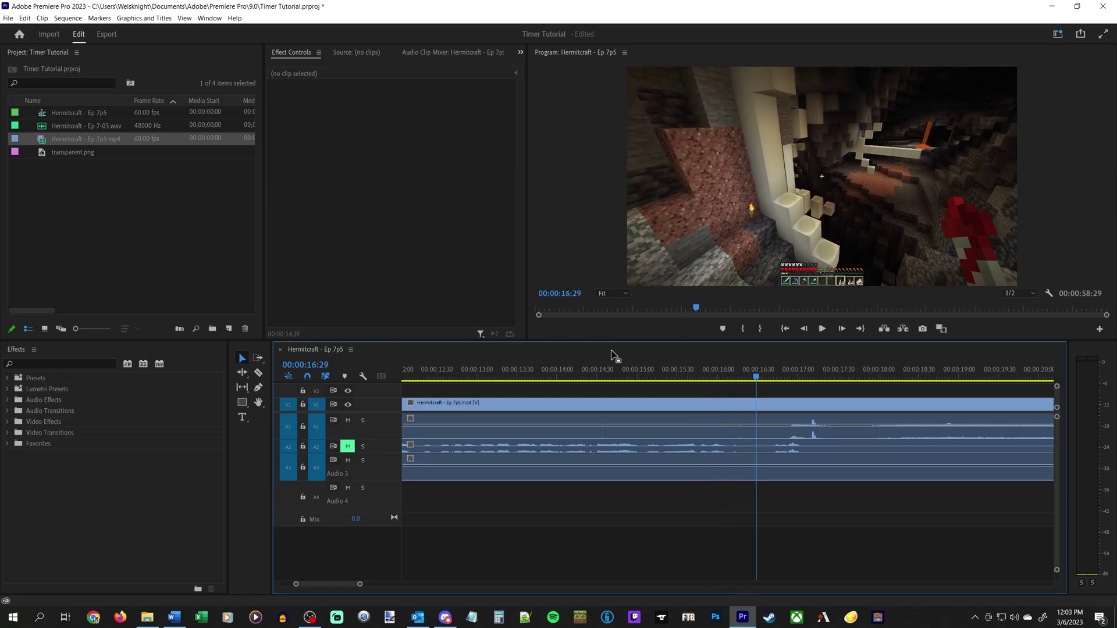
Add transparent.png on V2 at the playhead and extend it to 00:00:34:26 duration
drag(73, 153, 762, 391)
scroll(780, 478, down, 5)
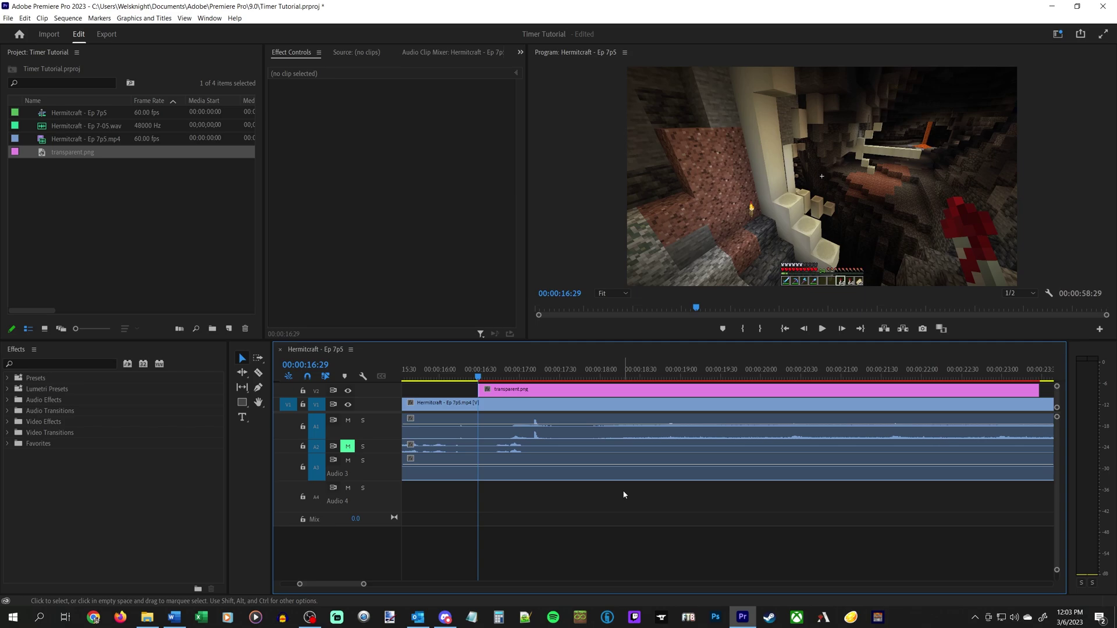
scroll(648, 491, down, 6)
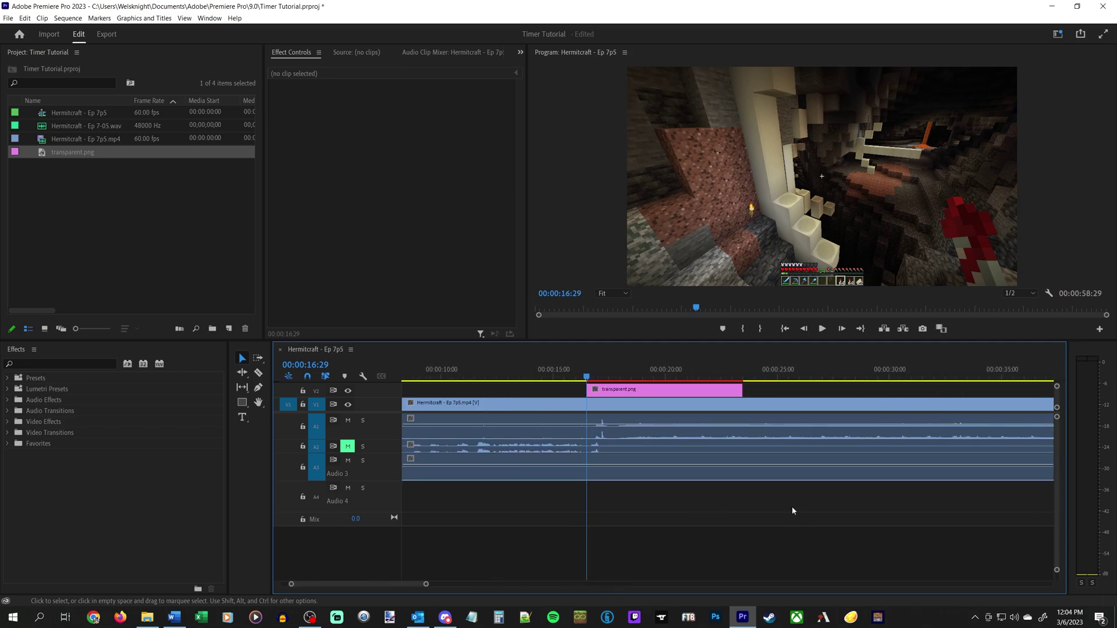
scroll(740, 506, down, 2)
drag(505, 389, 626, 393)
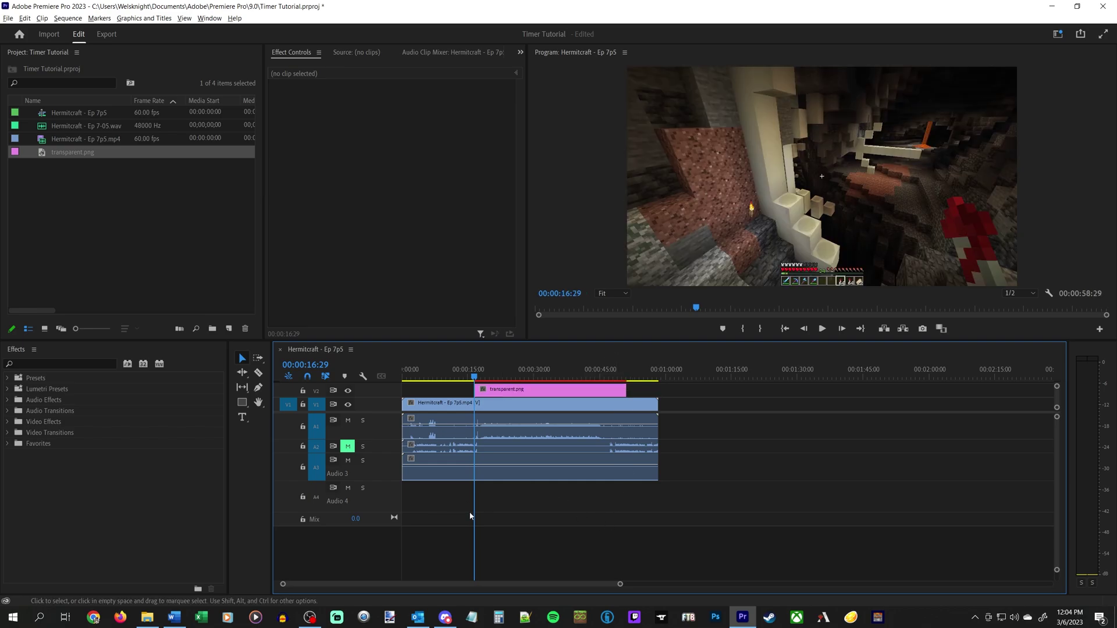
scroll(580, 518, up, 2)
scroll(593, 515, up, 1)
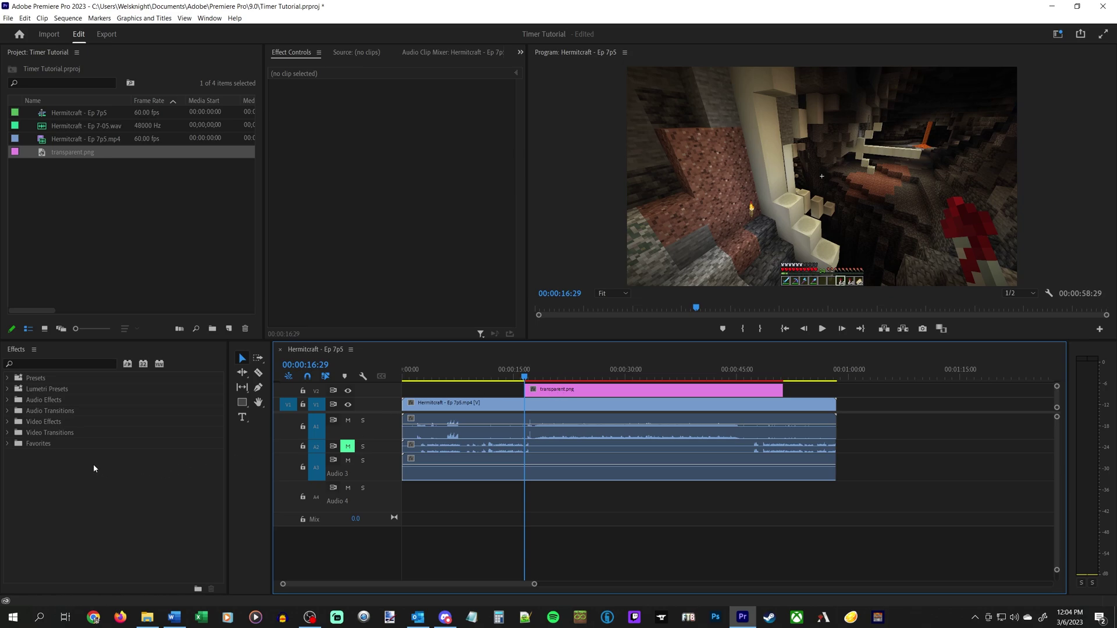
Search Video Effects for Timecode, then pick Timecode from the Favorites bin
click(45, 364)
text(timec)
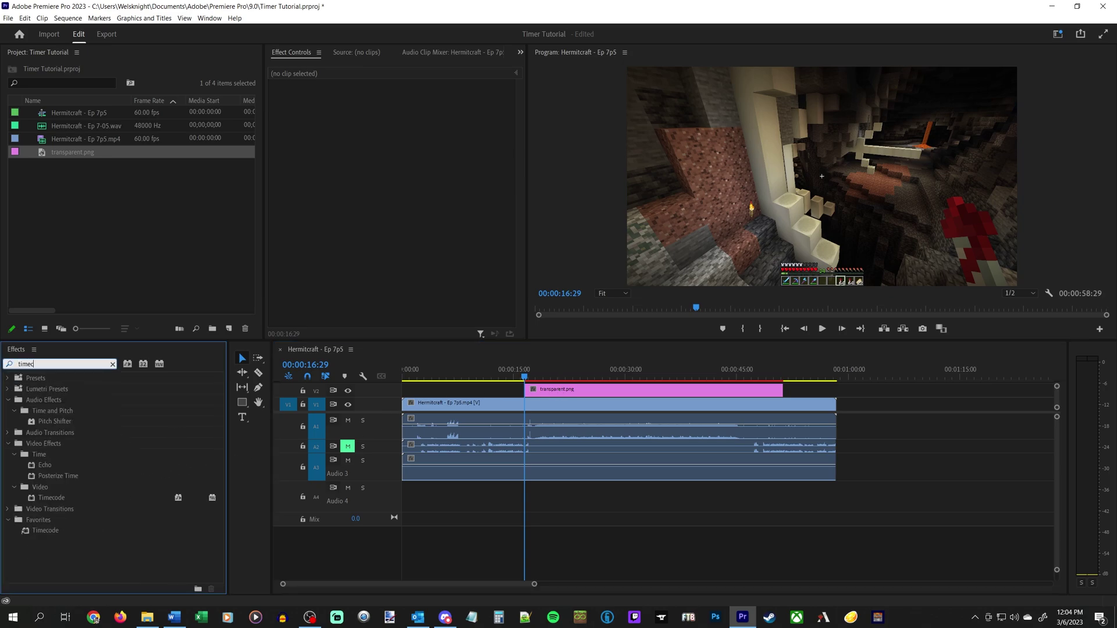
key(BackSpace)
key(BackSpace)
key(BackSpace)
key(BackSpace)
key(BackSpace)
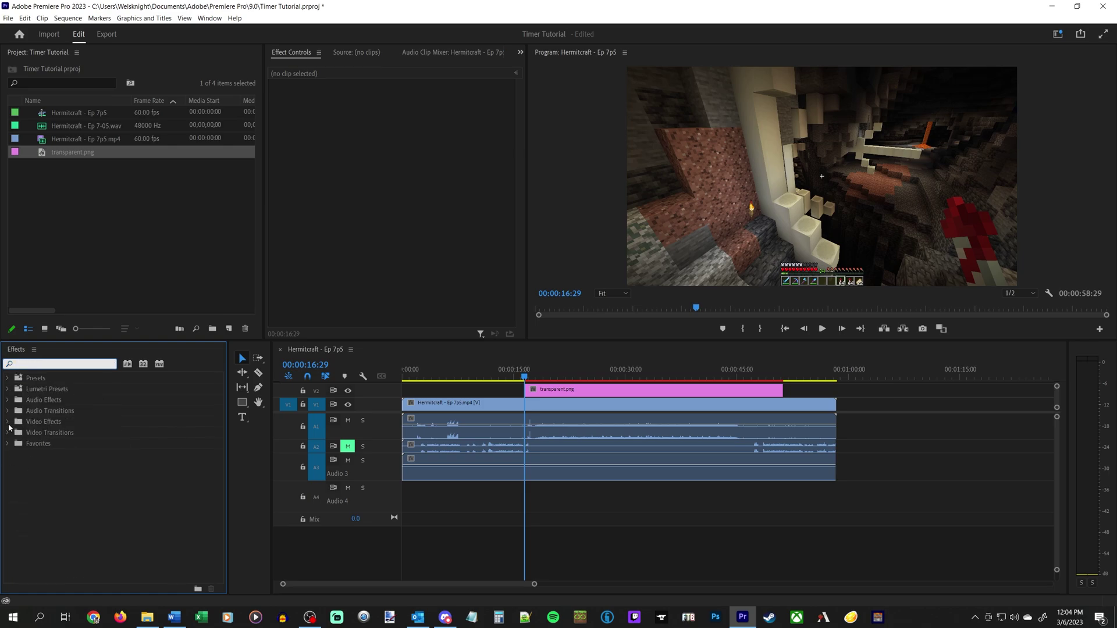
click(8, 423)
scroll(32, 512, down, 3)
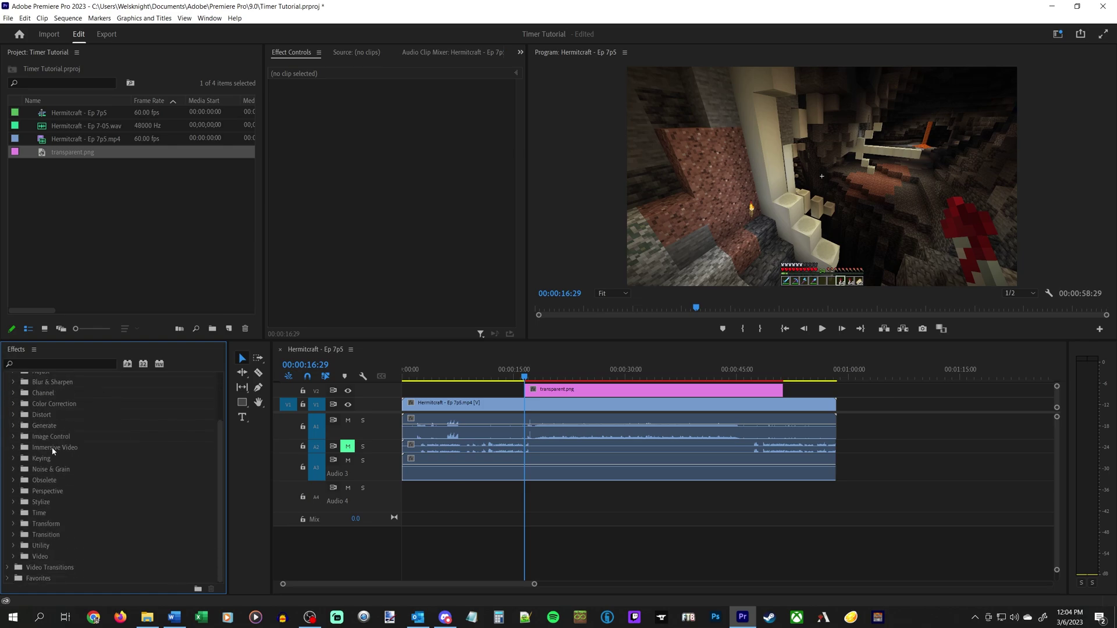
click(13, 556)
scroll(55, 543, down, 2)
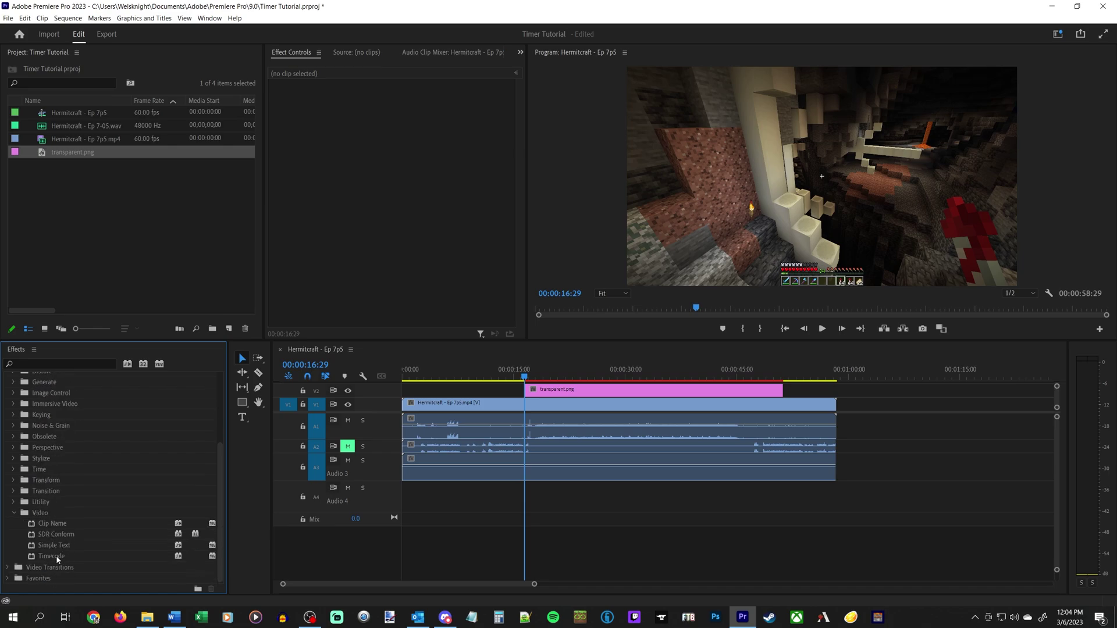
scroll(59, 477, up, 5)
click(8, 423)
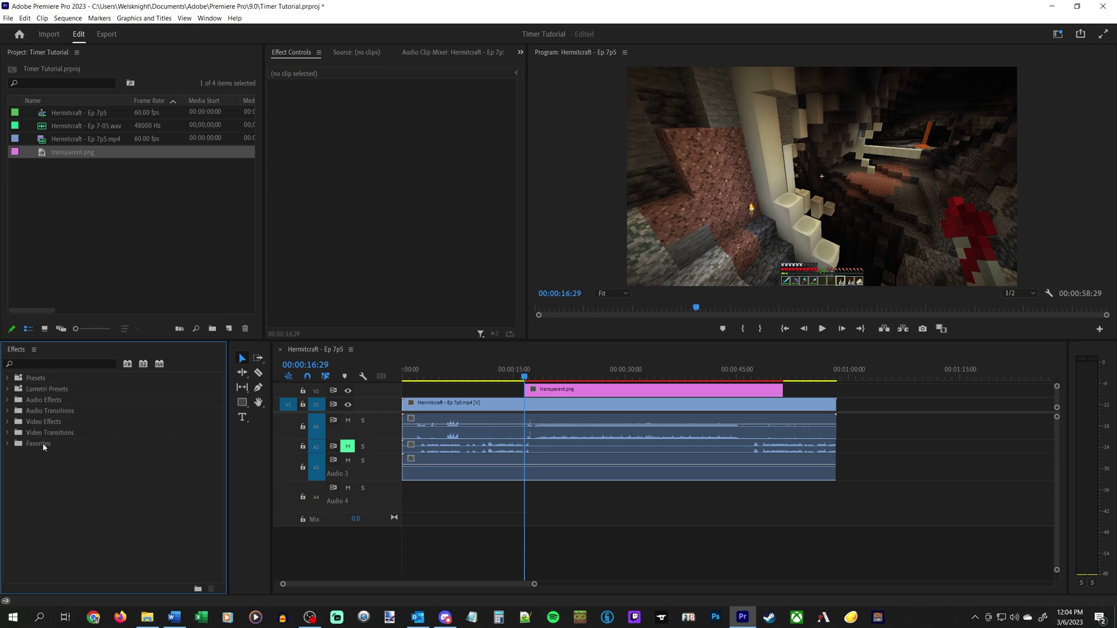
click(8, 444)
click(102, 530)
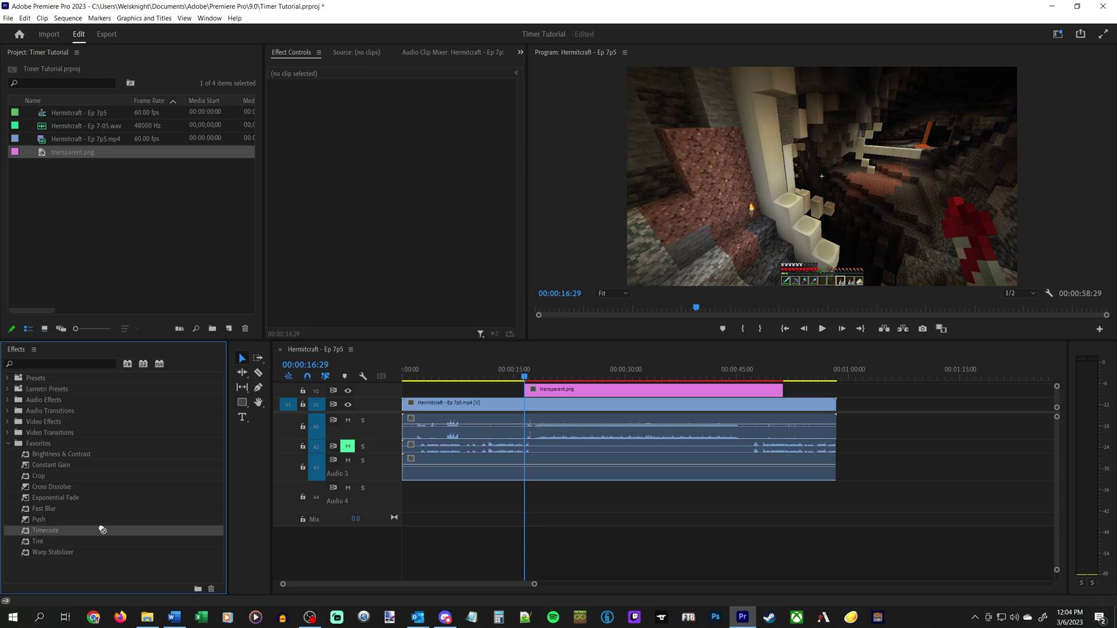
Apply the Timecode effect to the transparent.png clip and preview around 24 seconds
drag(103, 531, 586, 396)
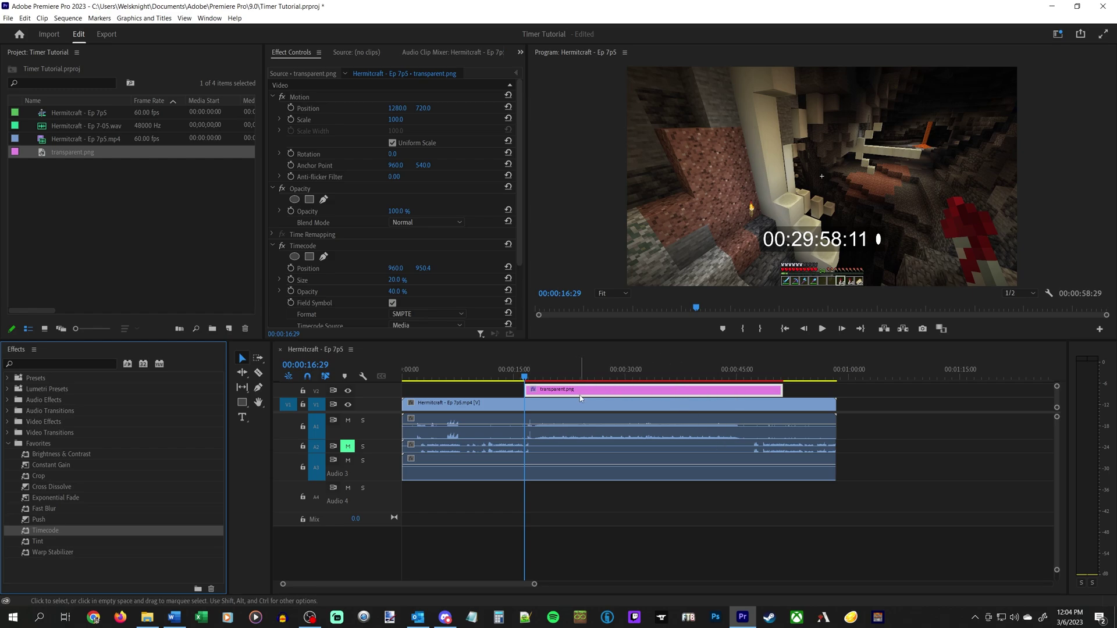
scroll(415, 225, down, 6)
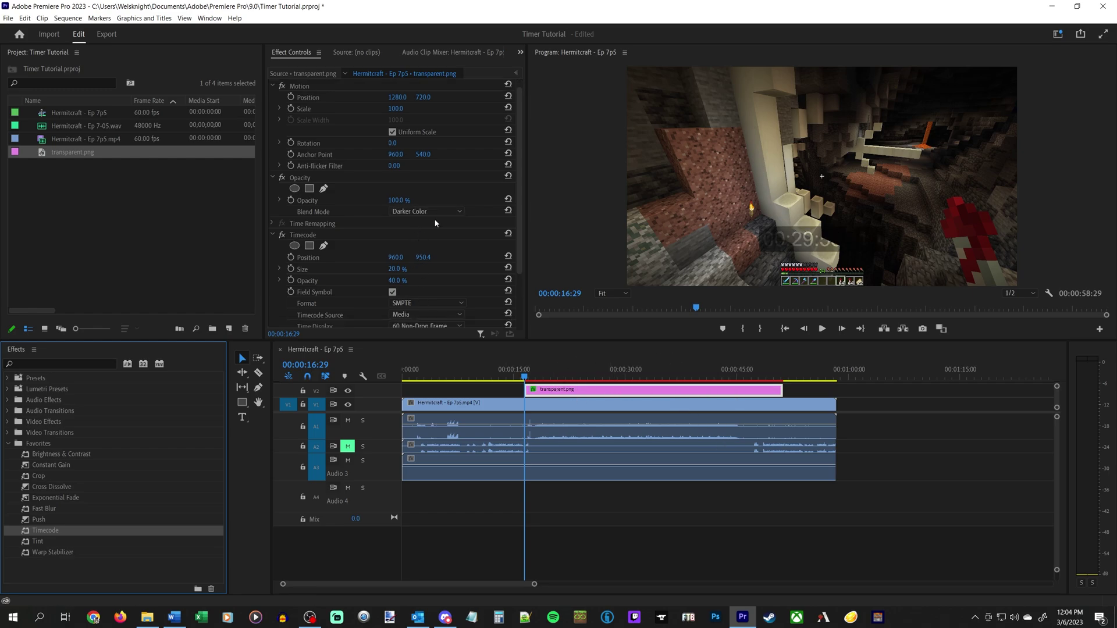
scroll(439, 221, down, 3)
click(587, 373)
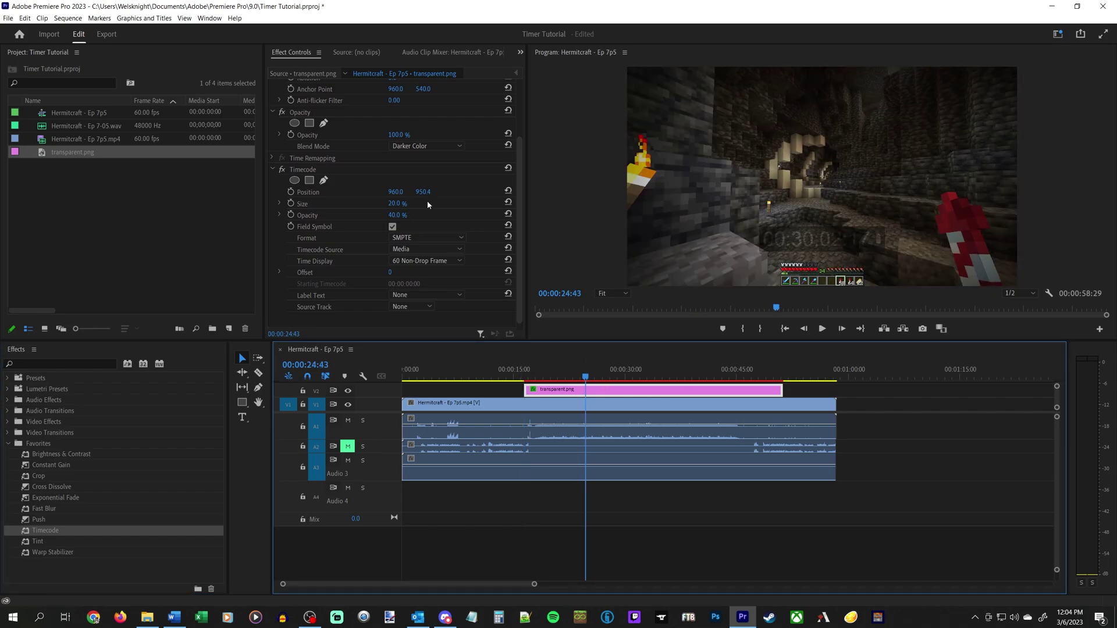
scroll(455, 210, up, 3)
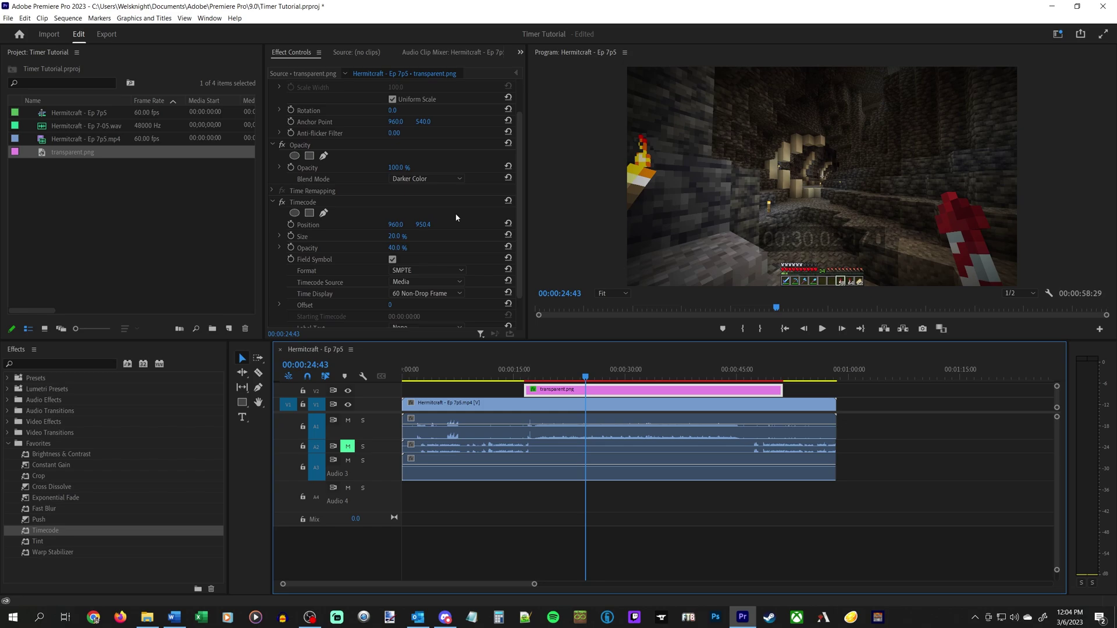
Restore Normal blend mode and nudge the Timecode Position X from 960 to about 998
key(ctrl+z)
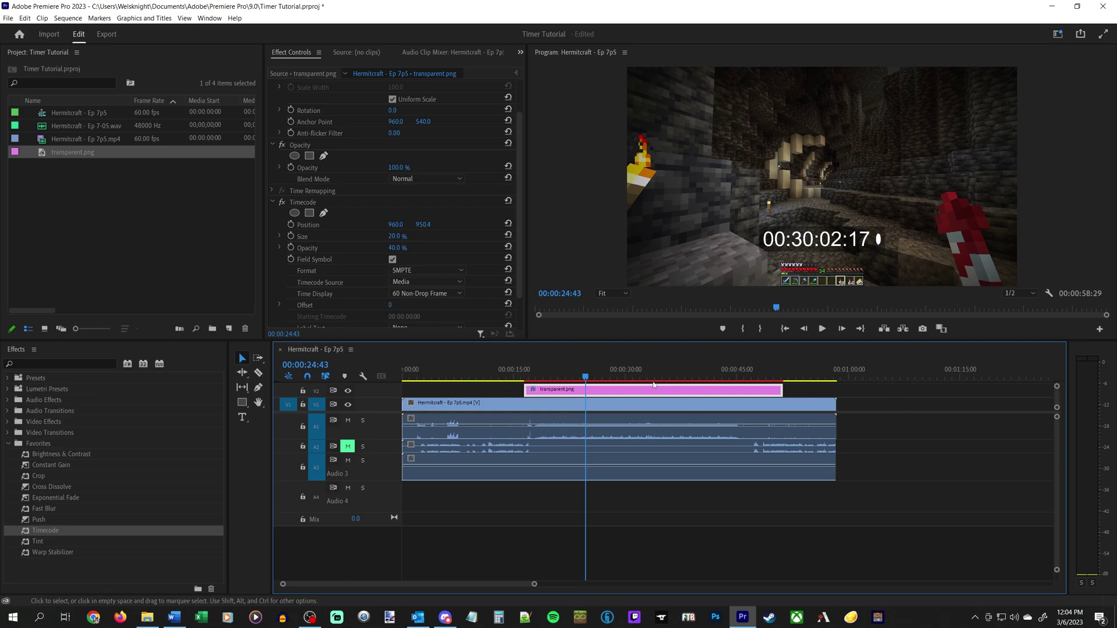
scroll(475, 243, down, 2)
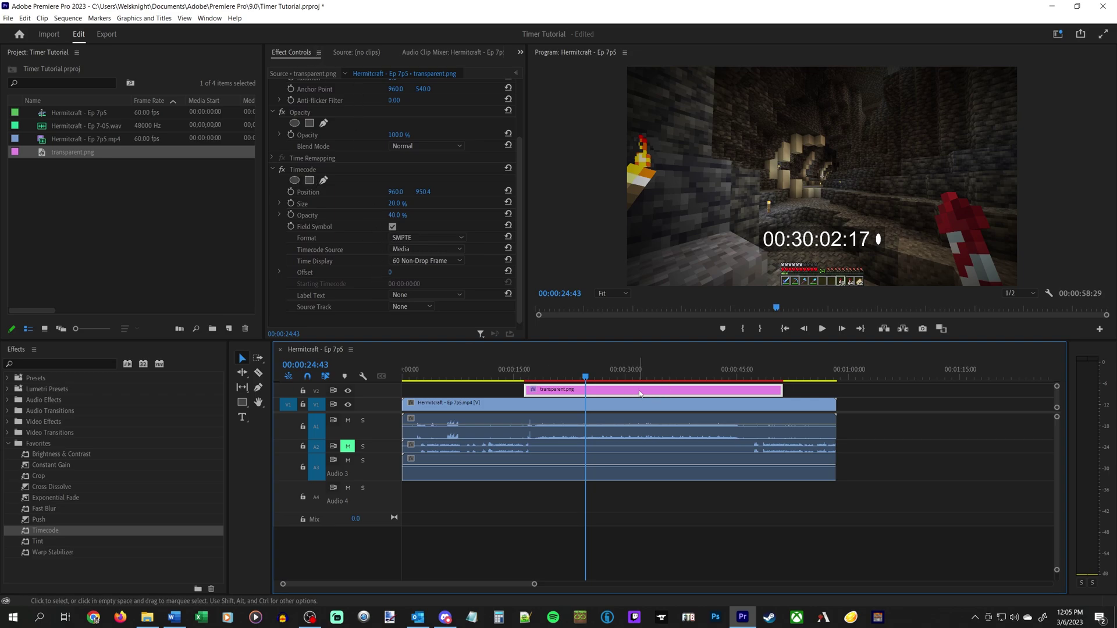
mouse_move(395, 192)
mouse_down()
mouse_move(427, 192)
mouse_move(292, 192)
mouse_move(519, 192)
mouse_move(403, 193)
mouse_up()
Move the timecode overlay to the bottom-left, Position 152.6, 1138.2
click(317, 192)
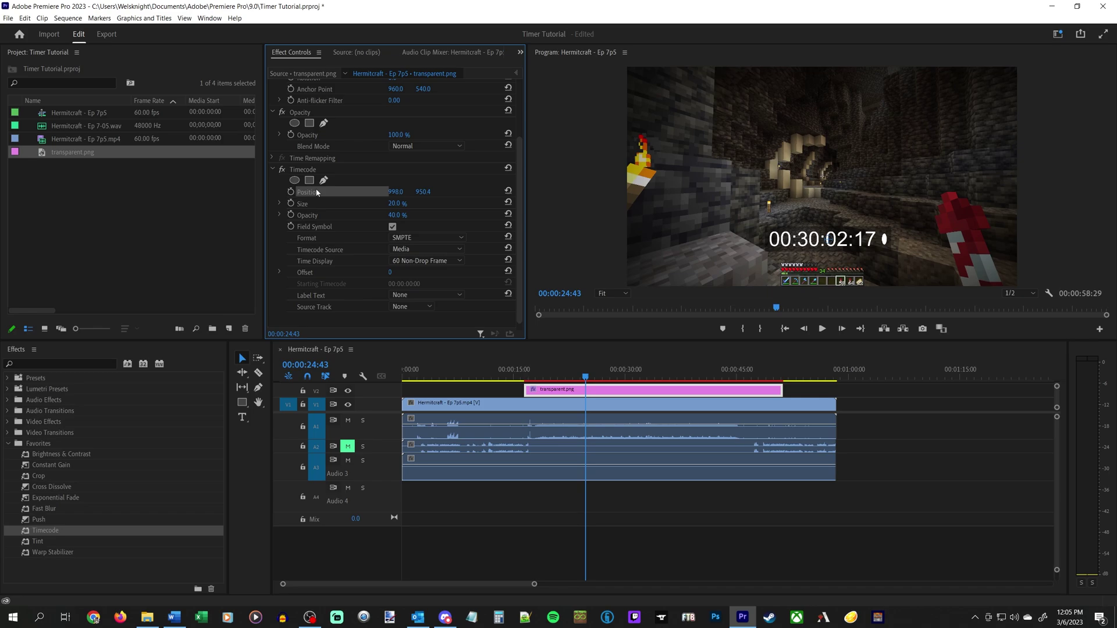
drag(833, 244, 701, 269)
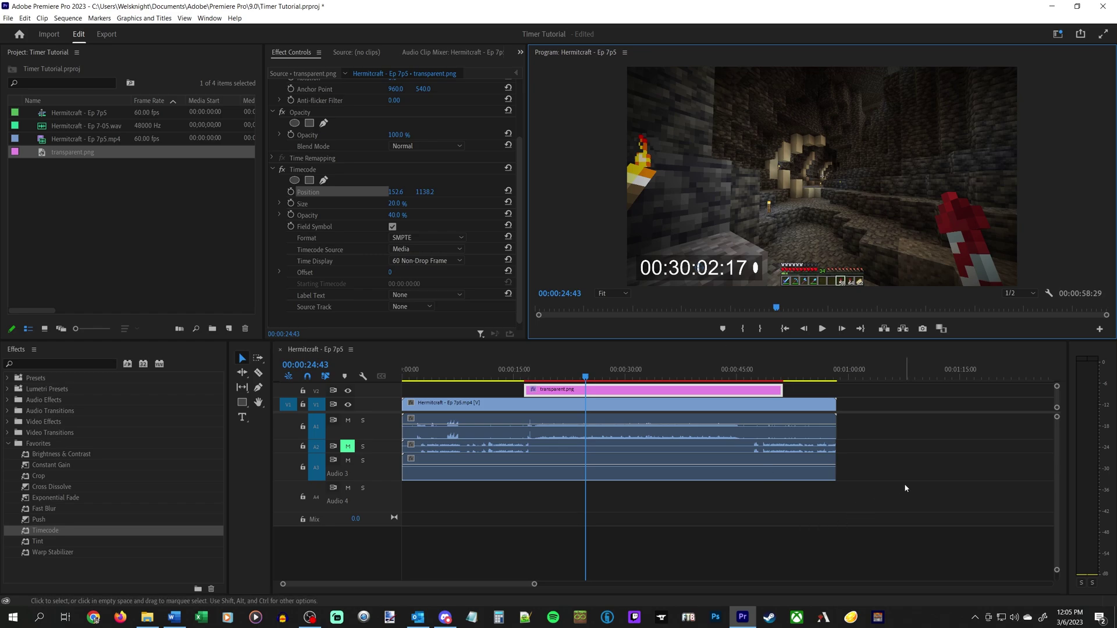
click(464, 192)
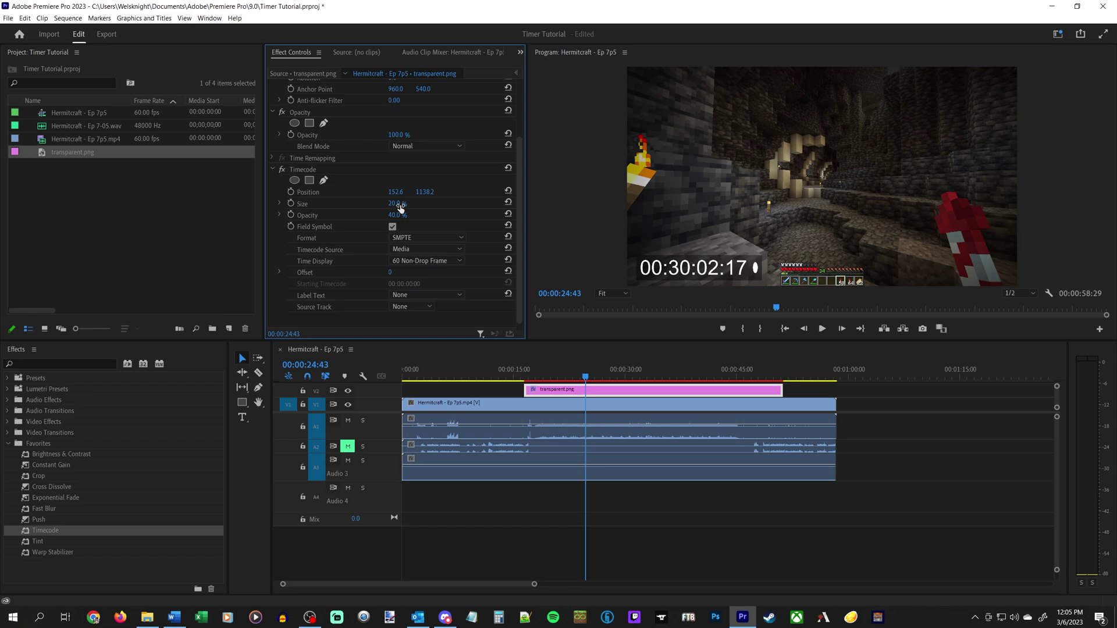
Set the timecode Size to 20% and its background Opacity to 40%
mouse_move(397, 204)
mouse_down()
mouse_move(431, 204)
mouse_move(394, 204)
mouse_up()
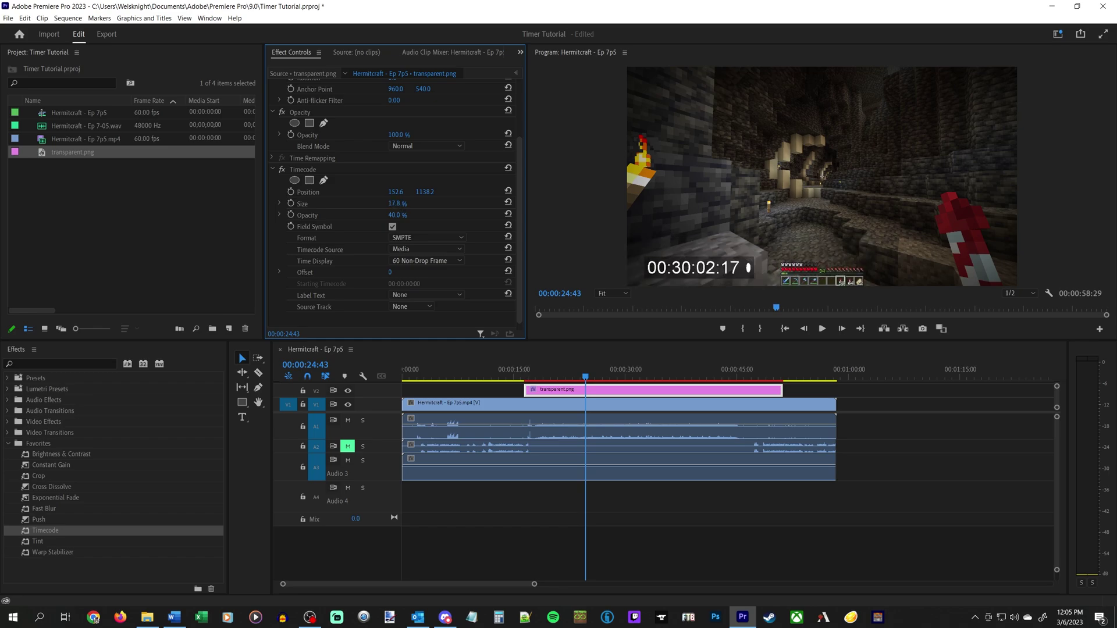
click(396, 204)
text(20)
key(Return)
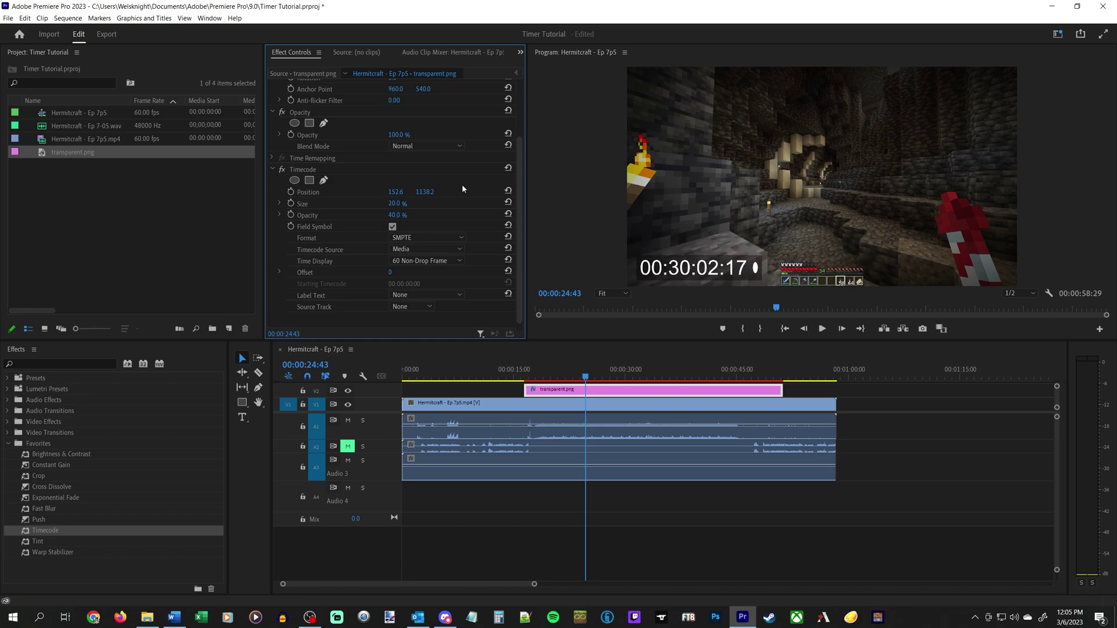
click(397, 215)
text(100)
key(Return)
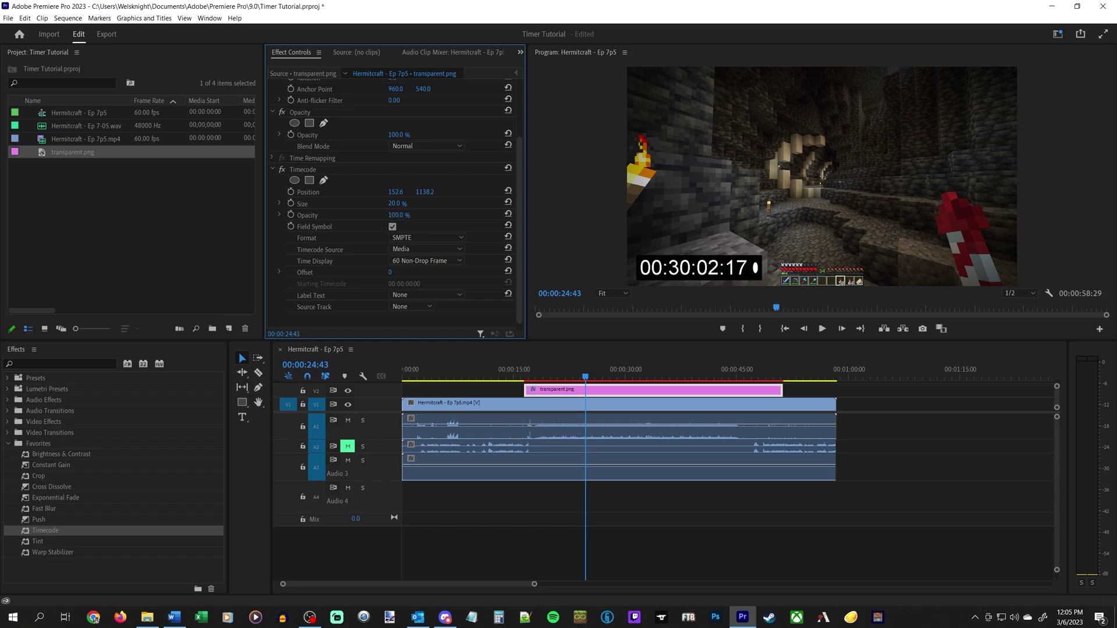
drag(397, 215, 479, 197)
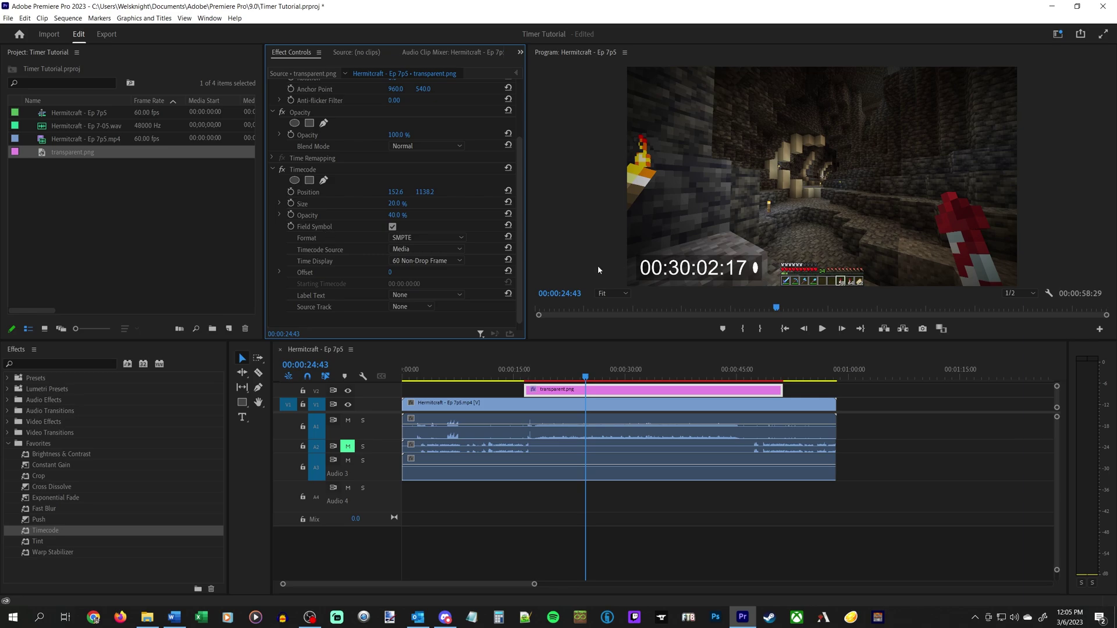
Uncheck Field Symbol and keep SMPTE format after trying Frames and 16mm options
click(392, 227)
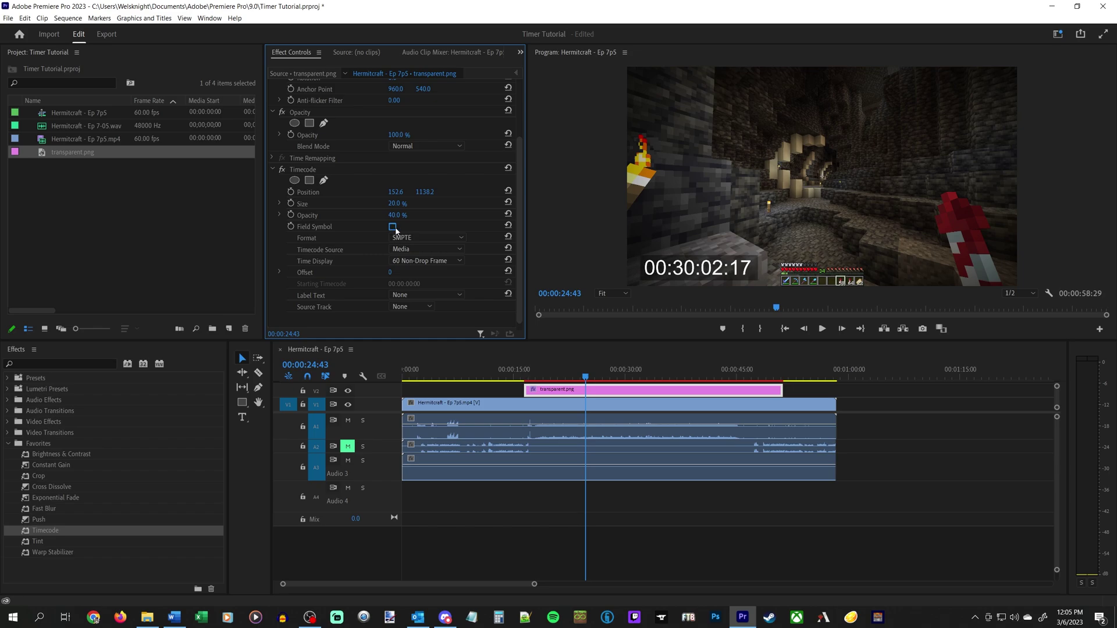
scroll(493, 222, down, 1)
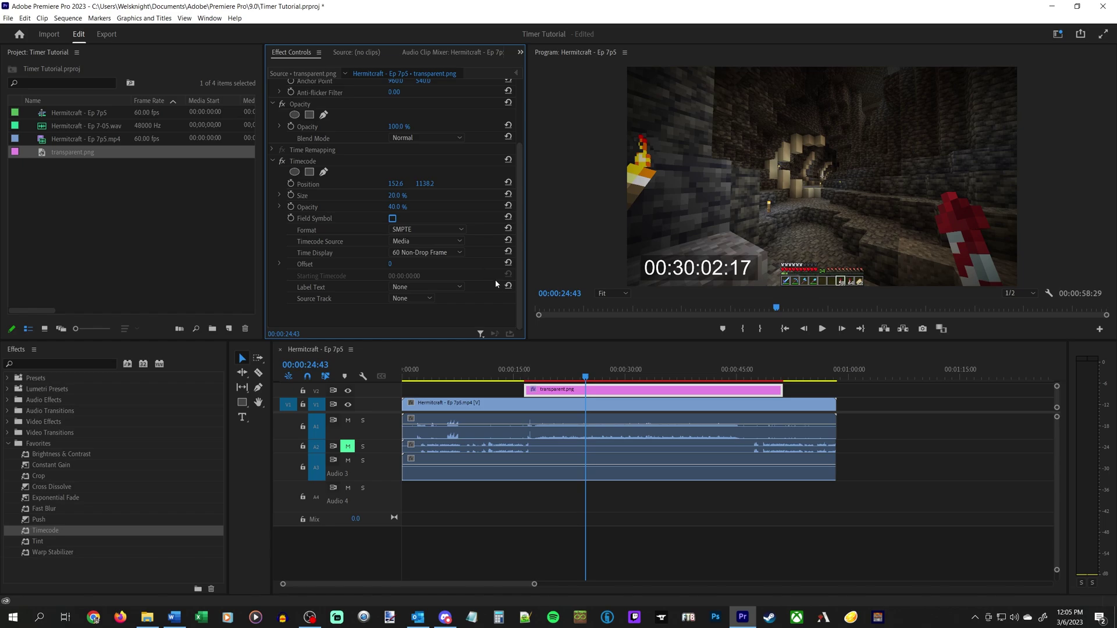
click(418, 231)
click(412, 252)
click(427, 230)
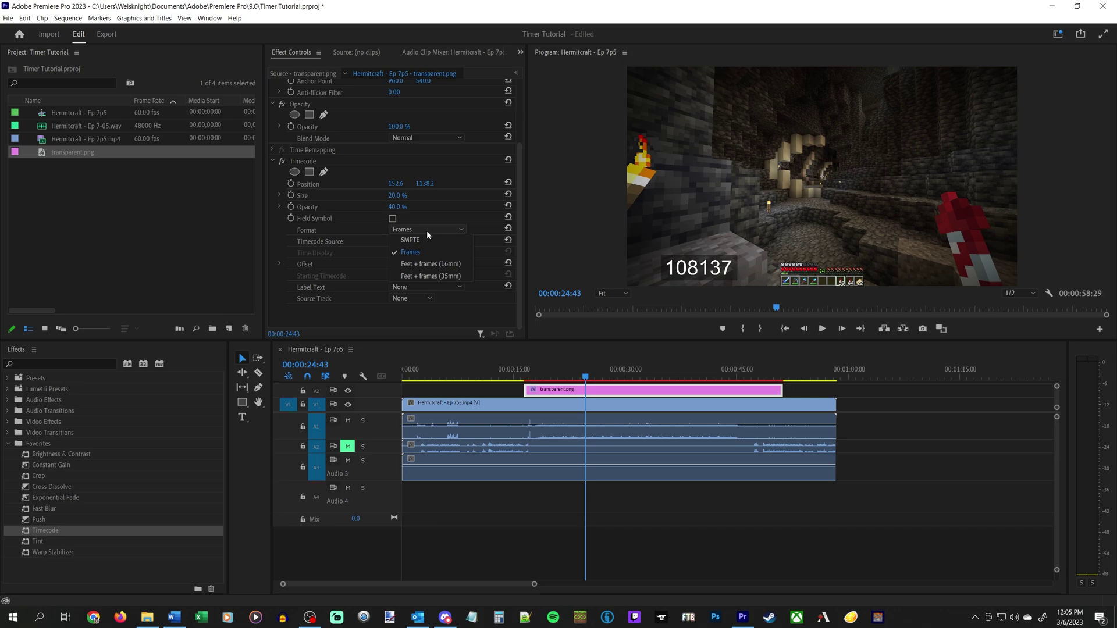
click(423, 265)
click(428, 232)
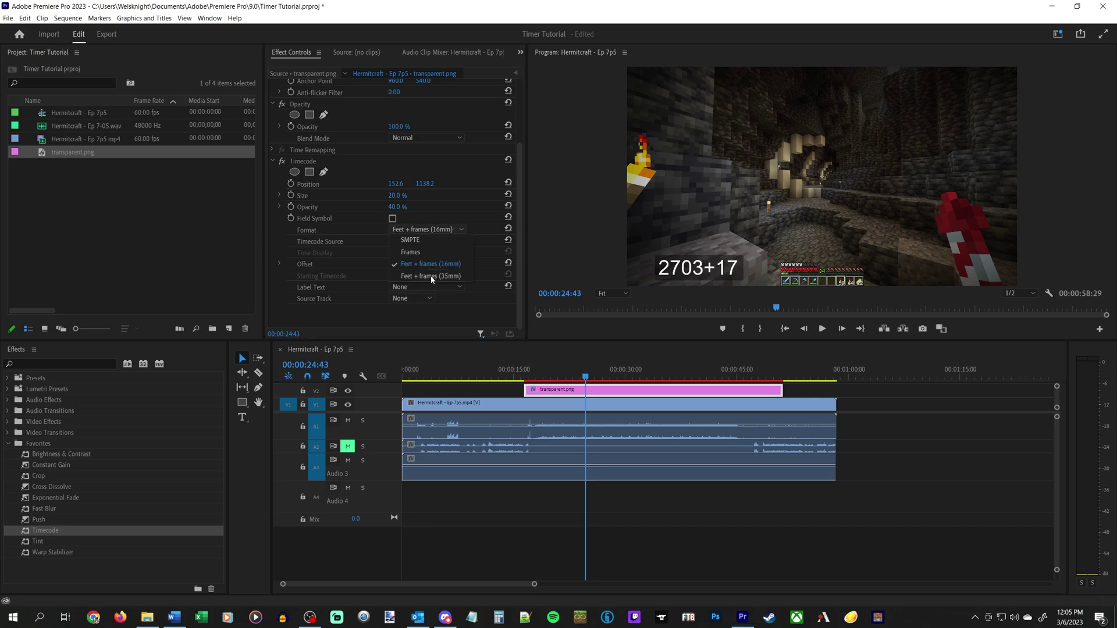
click(419, 240)
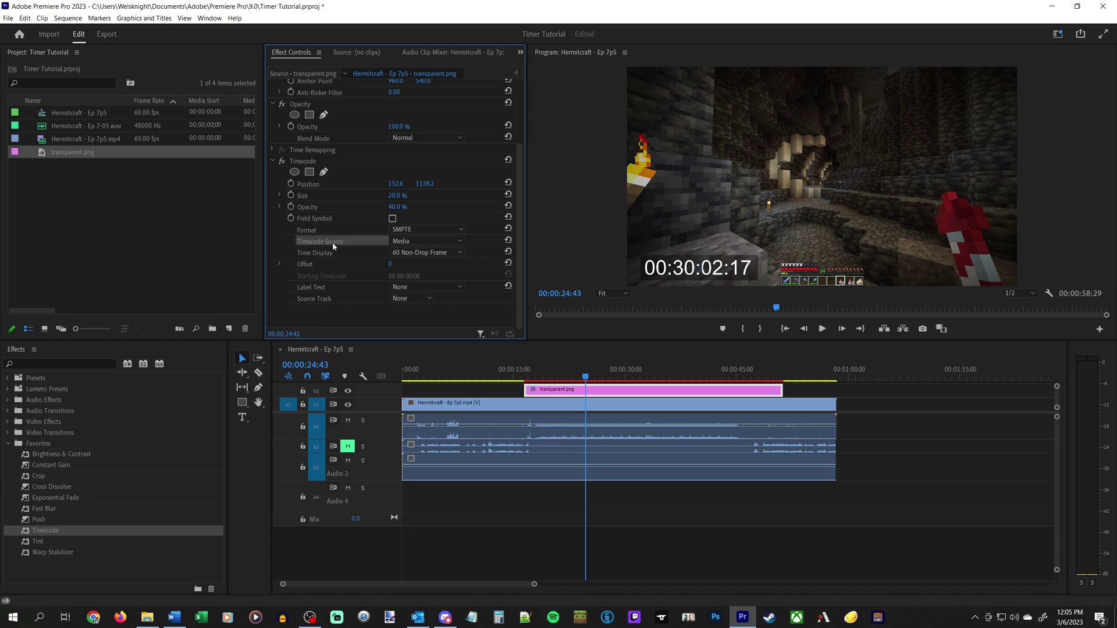
drag(586, 377, 531, 380)
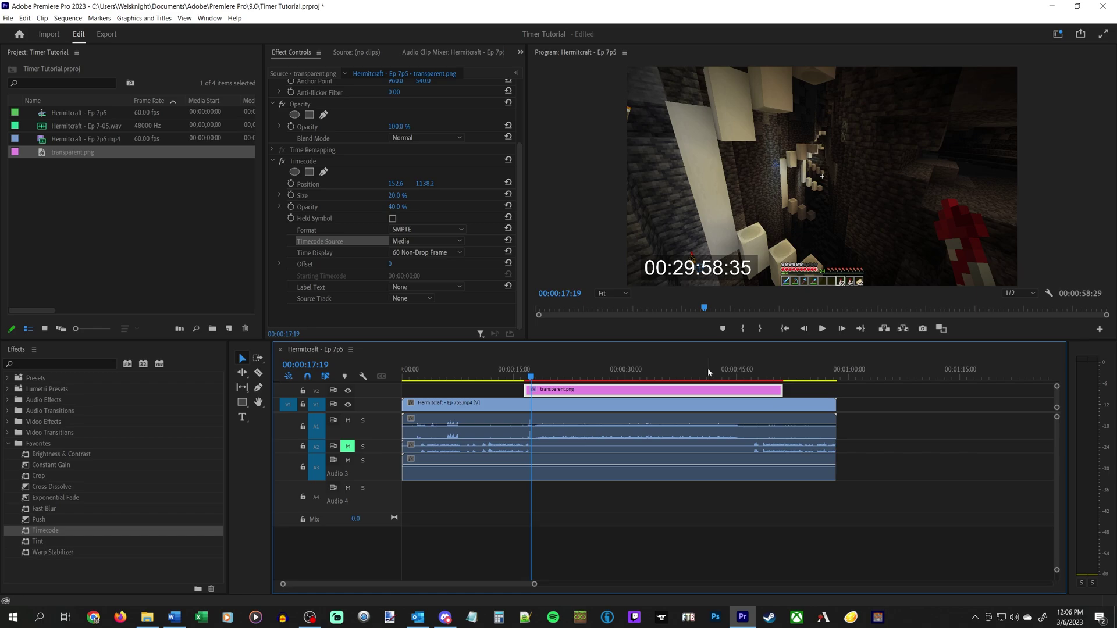
Set Timecode Source to Generate, starting from 00:00:00:00 so the overlay reads 00:00:01:20
click(427, 245)
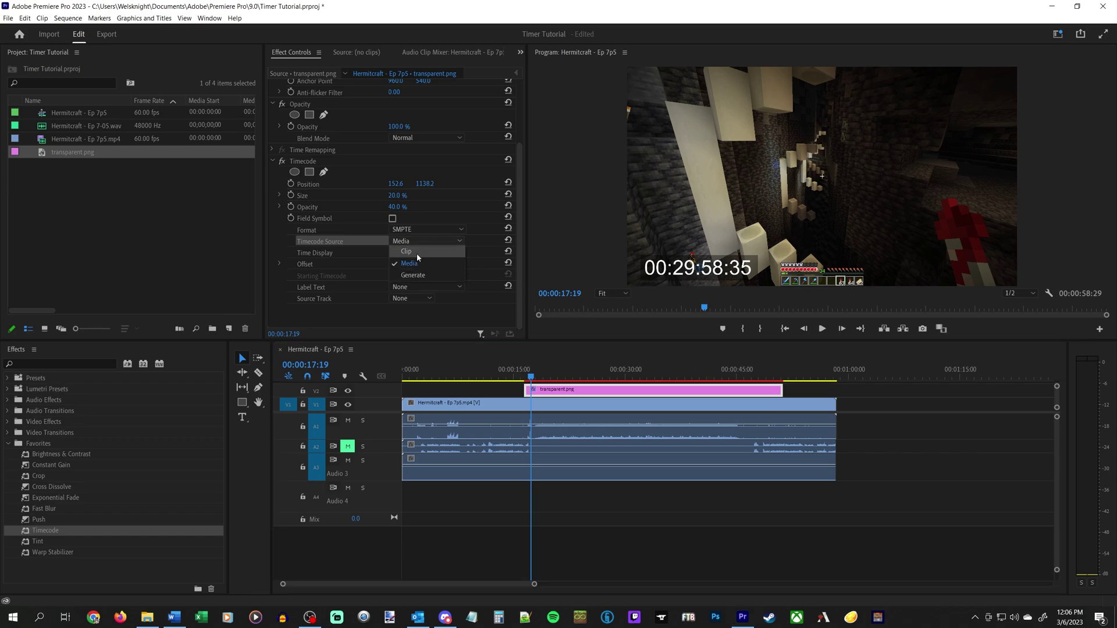
click(417, 277)
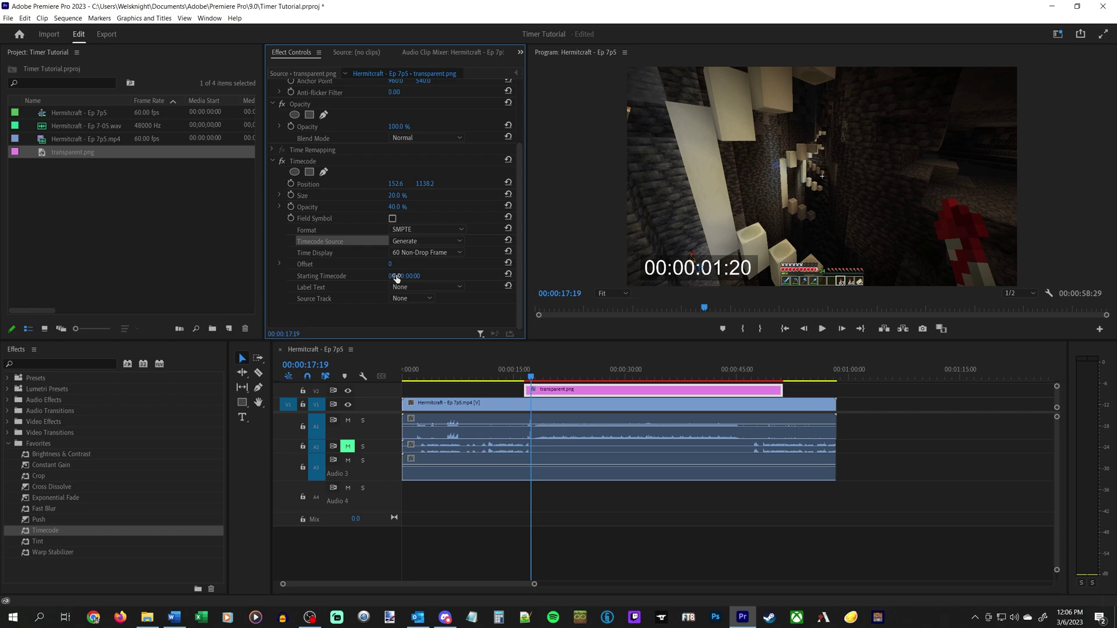
click(409, 241)
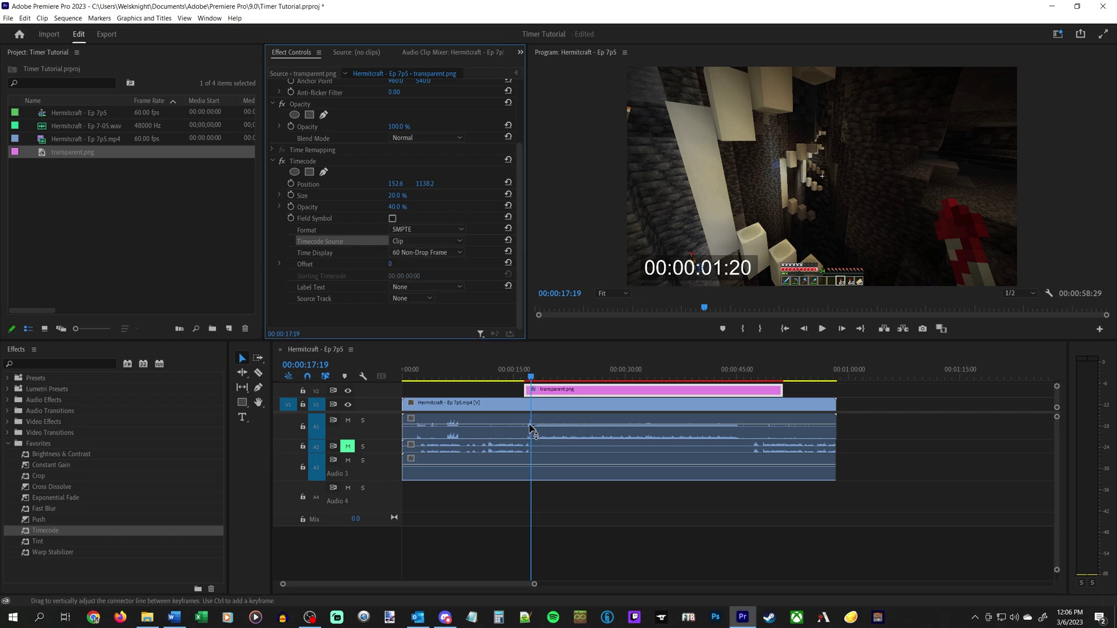
click(405, 244)
click(405, 244)
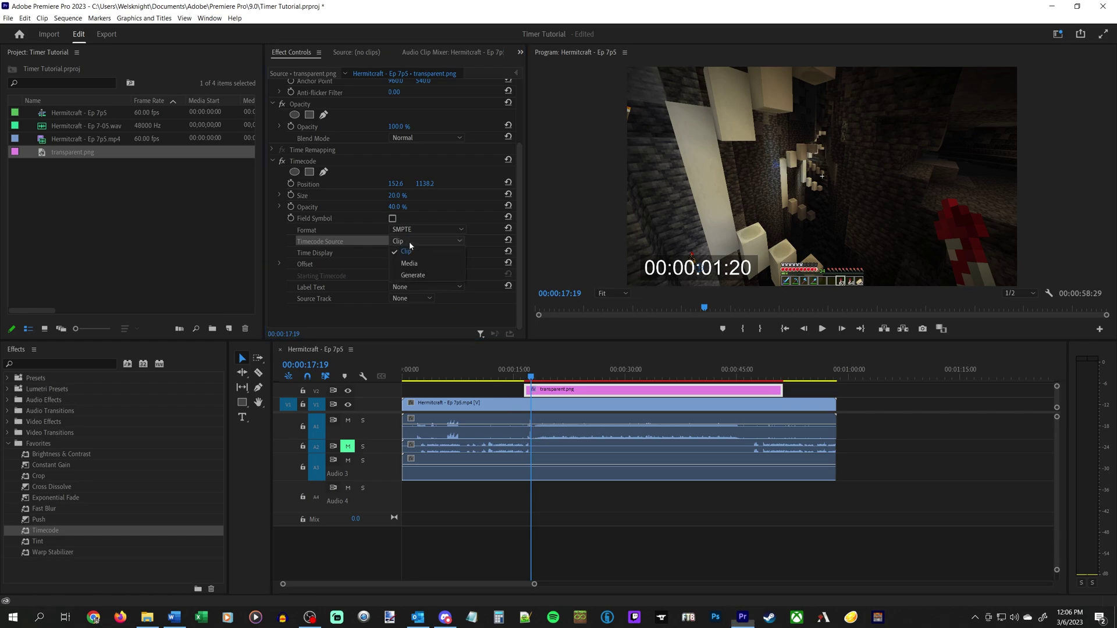
click(411, 278)
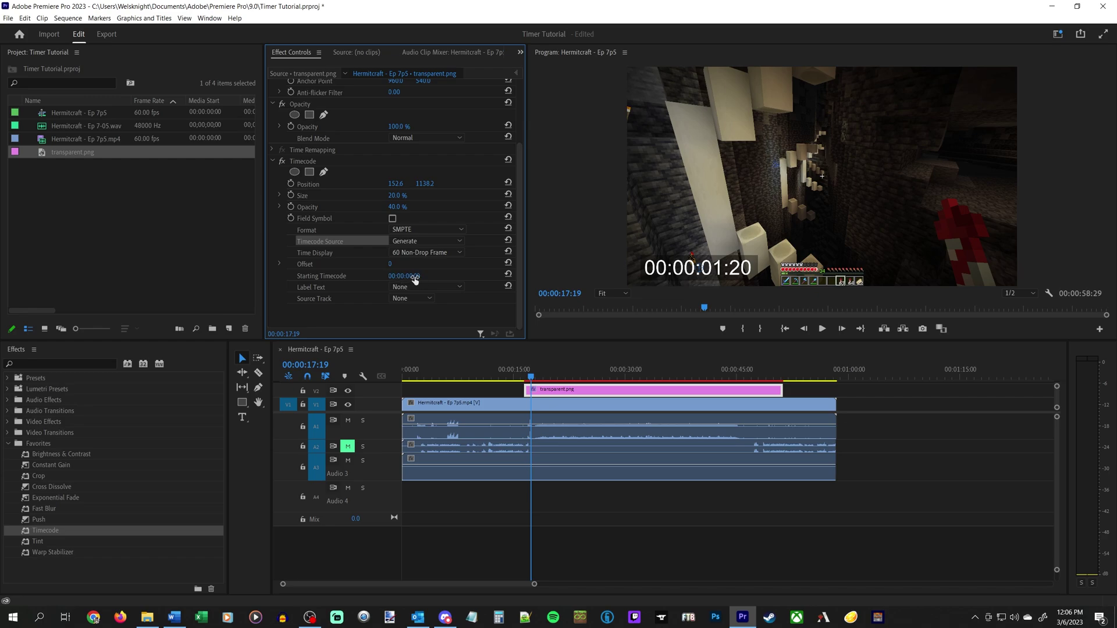
click(529, 375)
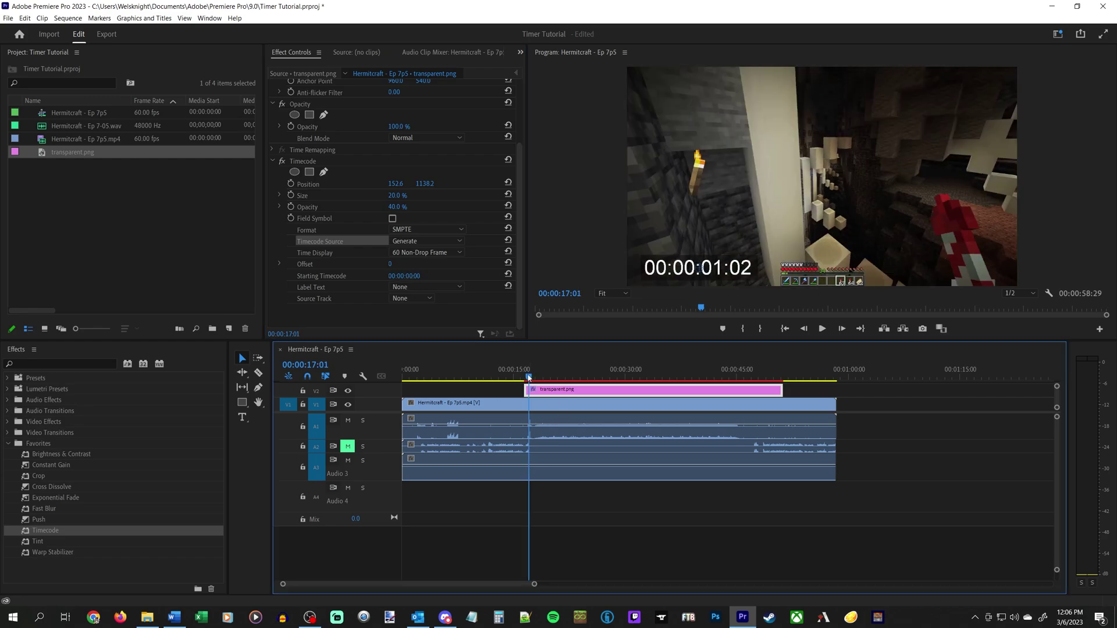
click(412, 276)
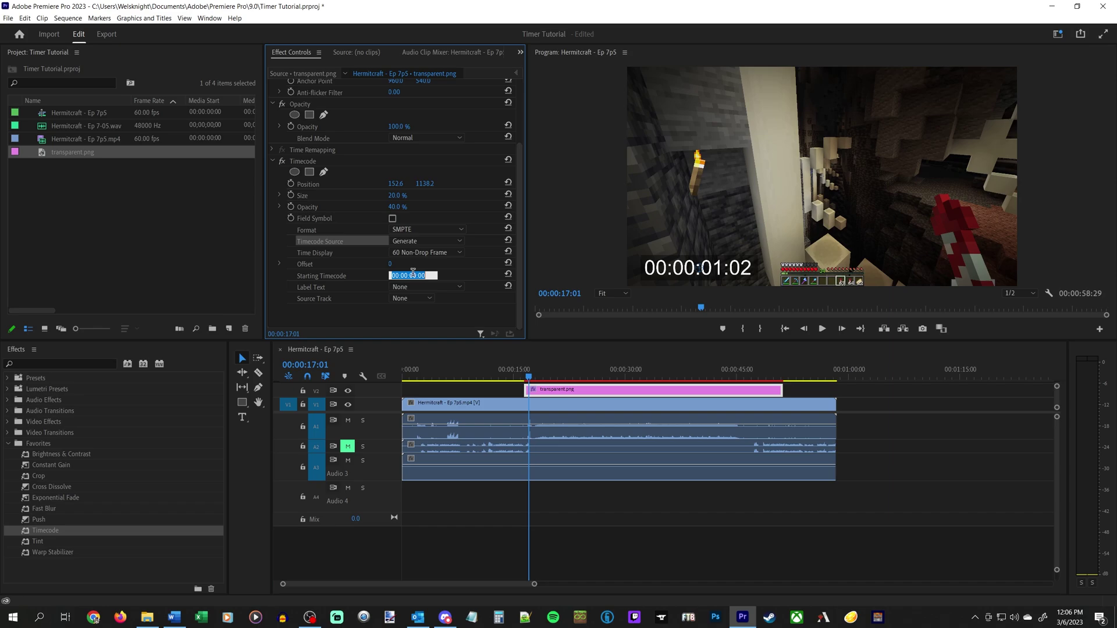
click(411, 275)
key(Return)
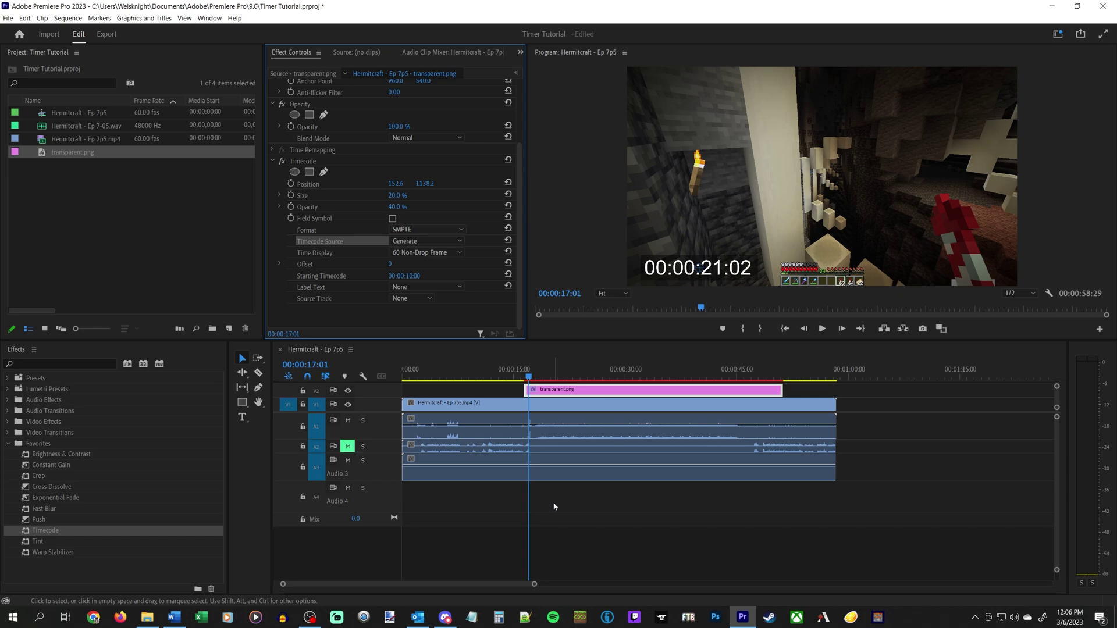
click(410, 275)
click(410, 276)
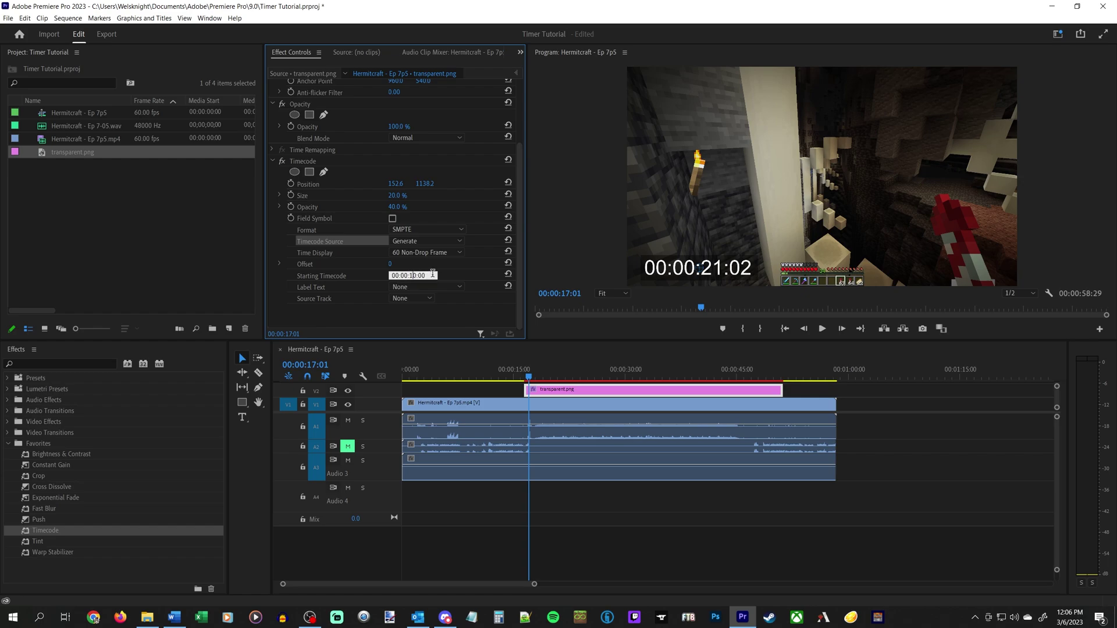
text(0)
key(Return)
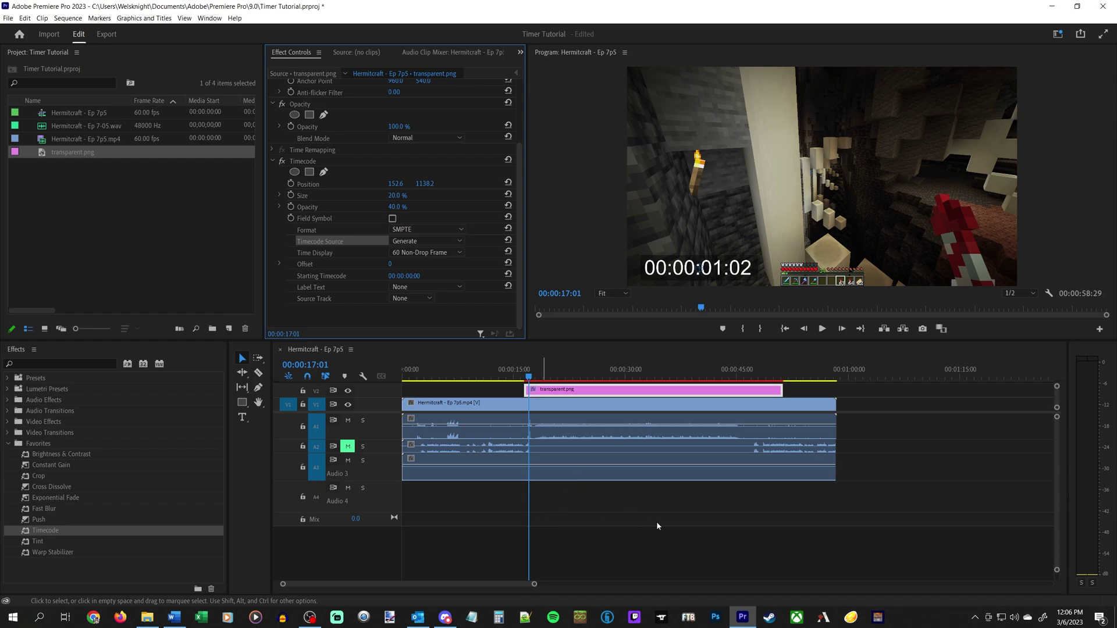
scroll(587, 438, up, 2)
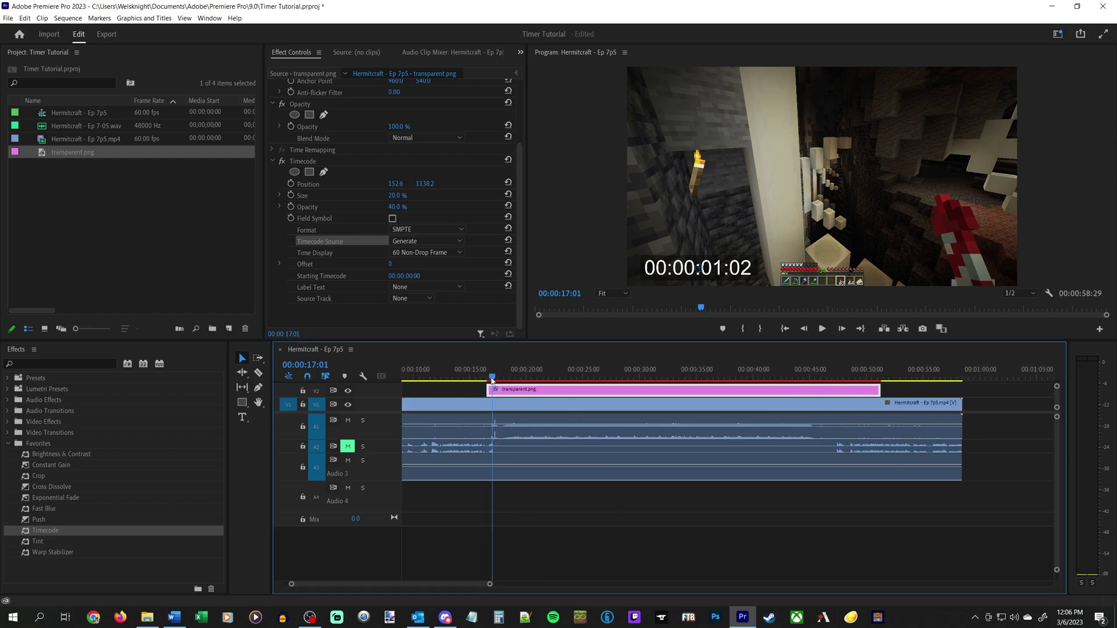
drag(493, 377, 867, 357)
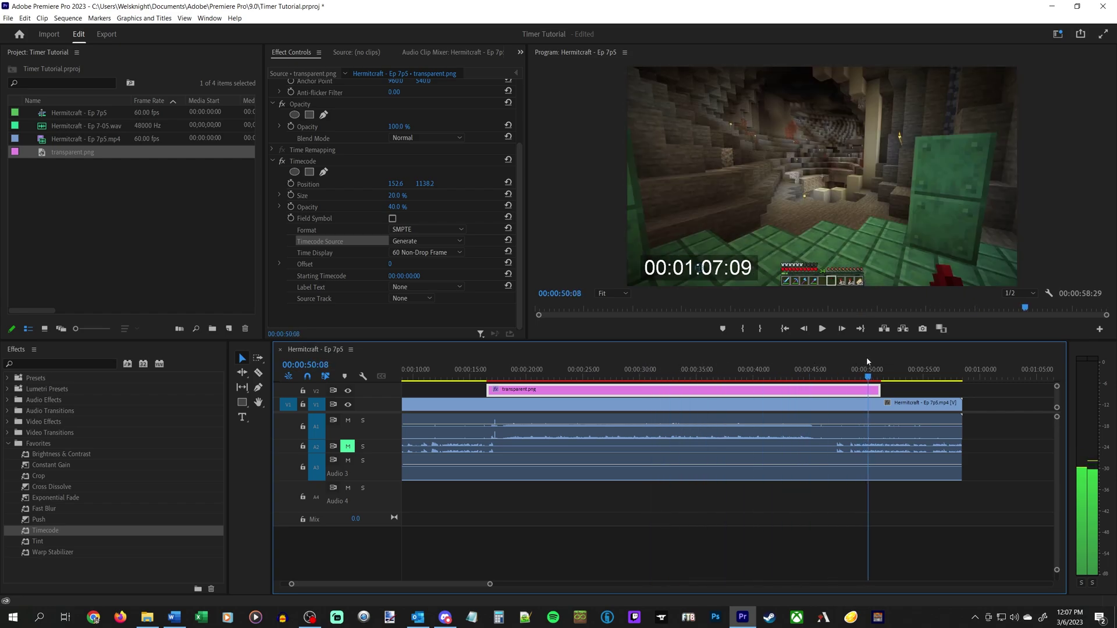
click(1036, 445)
click(715, 389)
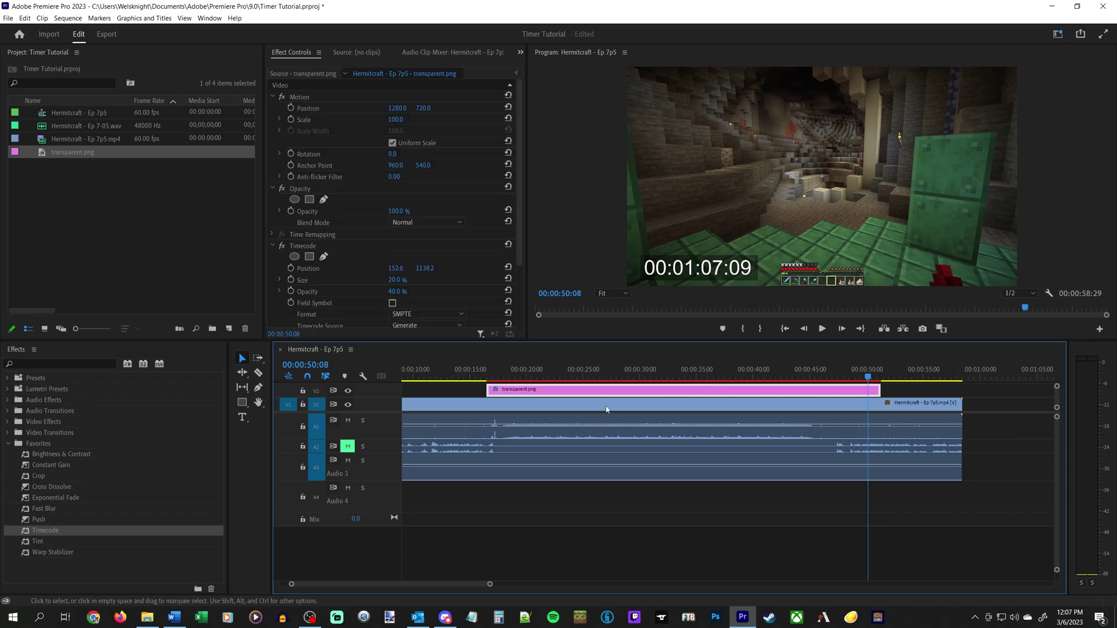
scroll(456, 274, down, 3)
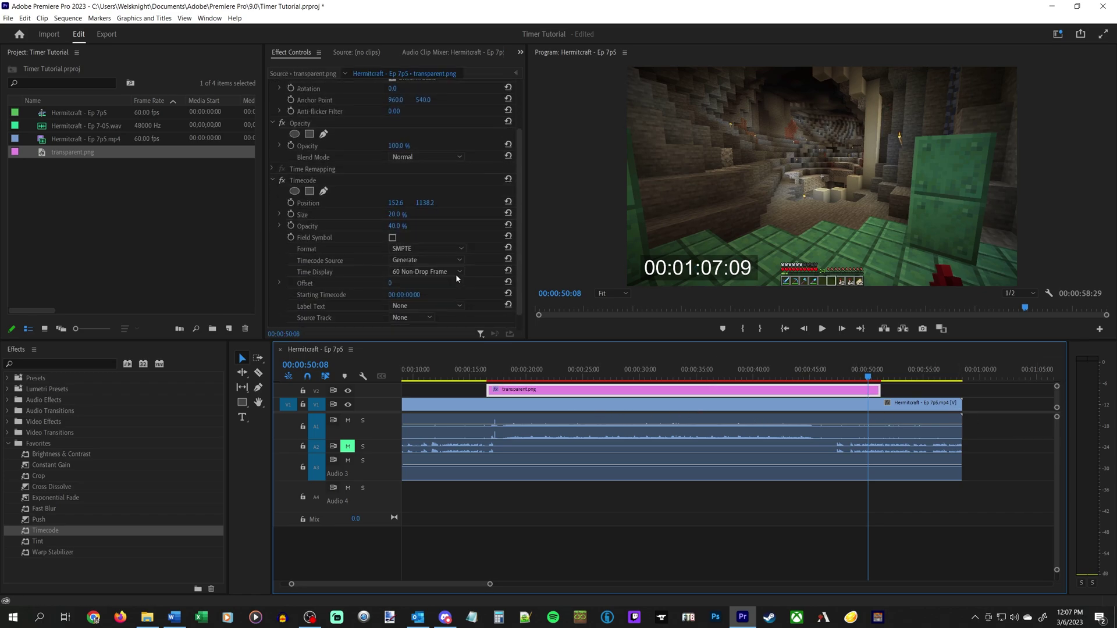
click(675, 366)
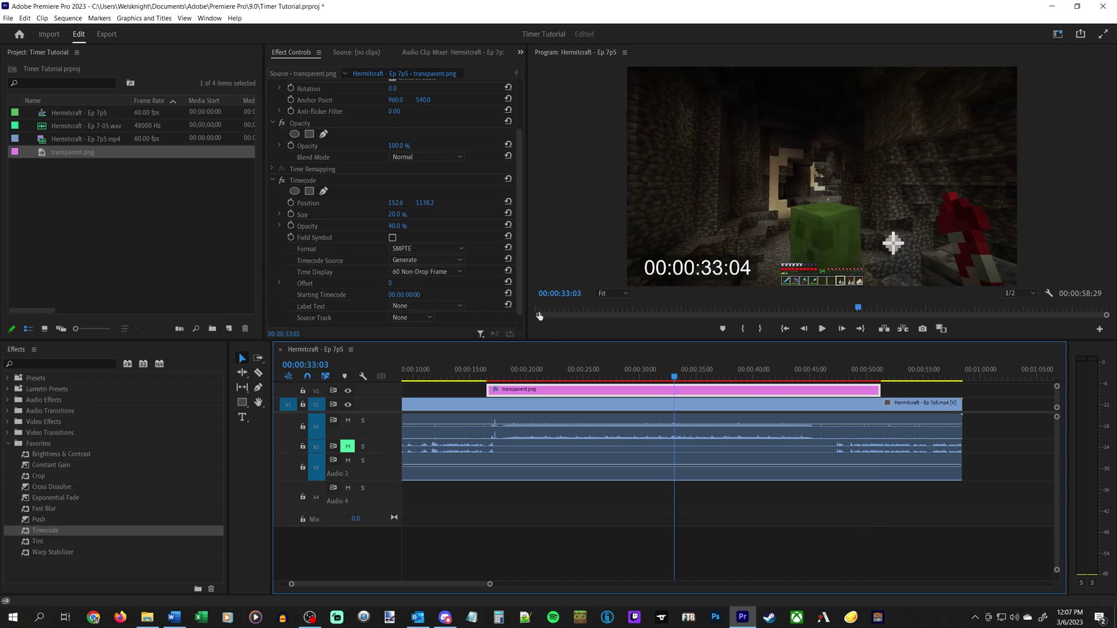
click(446, 273)
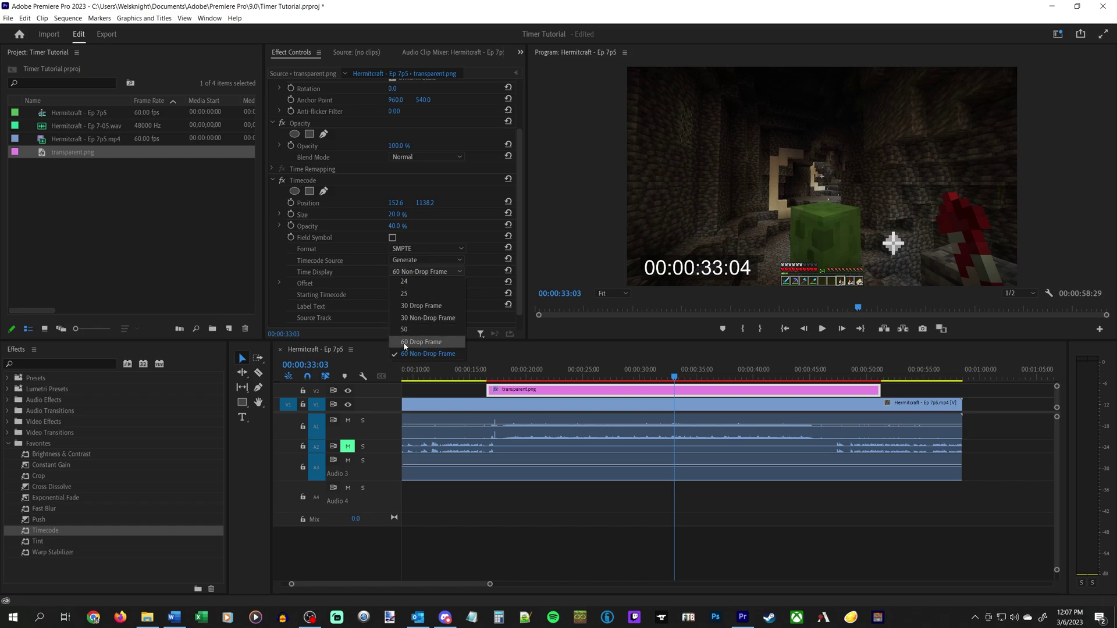
click(405, 343)
click(438, 271)
click(423, 355)
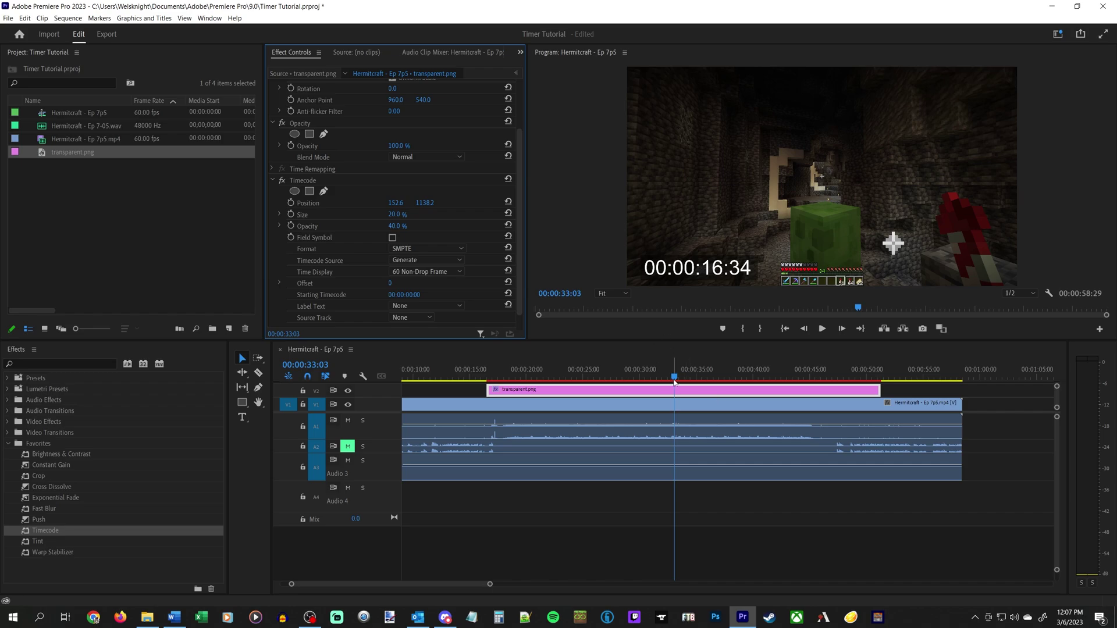
drag(674, 381, 498, 375)
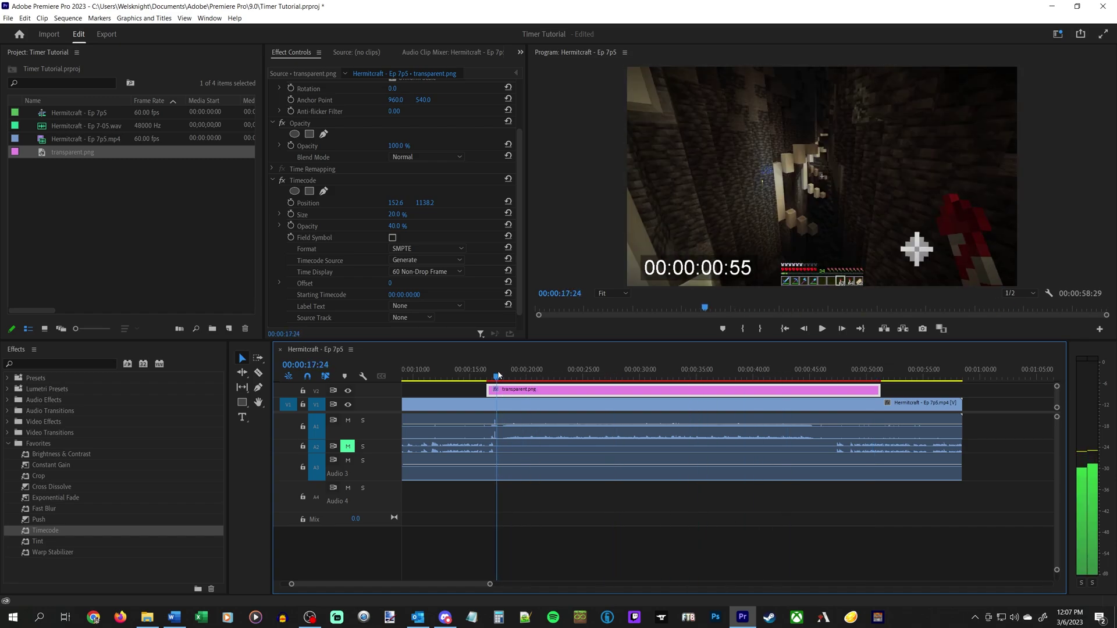
Scrub and step to 00:00:45:09, where the timer reads 00:00:28:40
scroll(523, 407, down, 2)
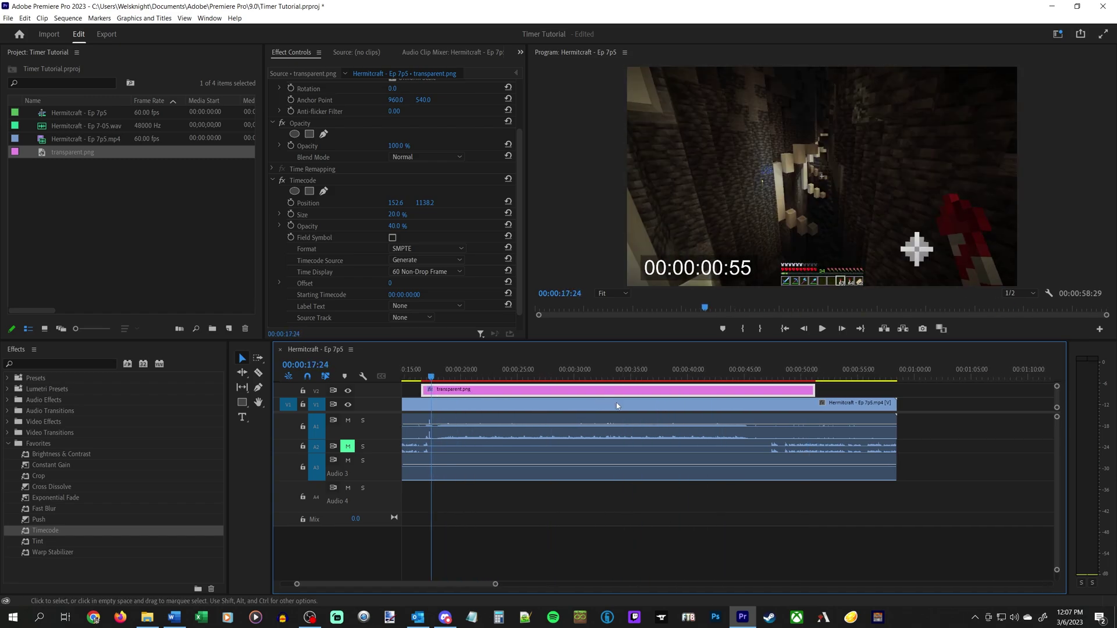
scroll(487, 418, up, 3)
drag(530, 378, 854, 377)
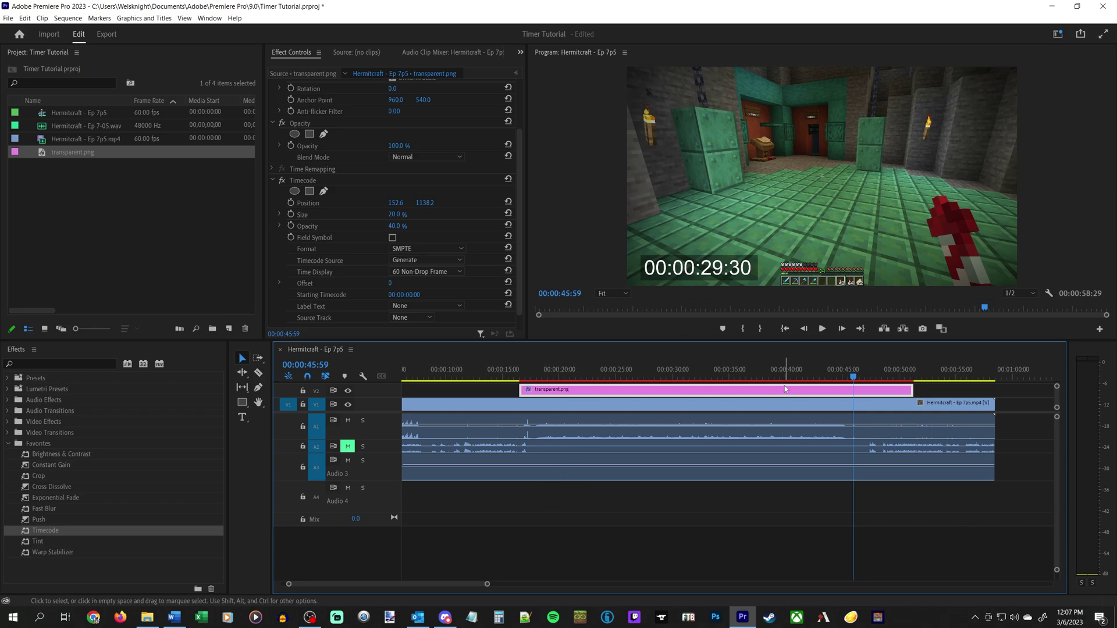
scroll(888, 450, up, 2)
scroll(888, 449, up, 4)
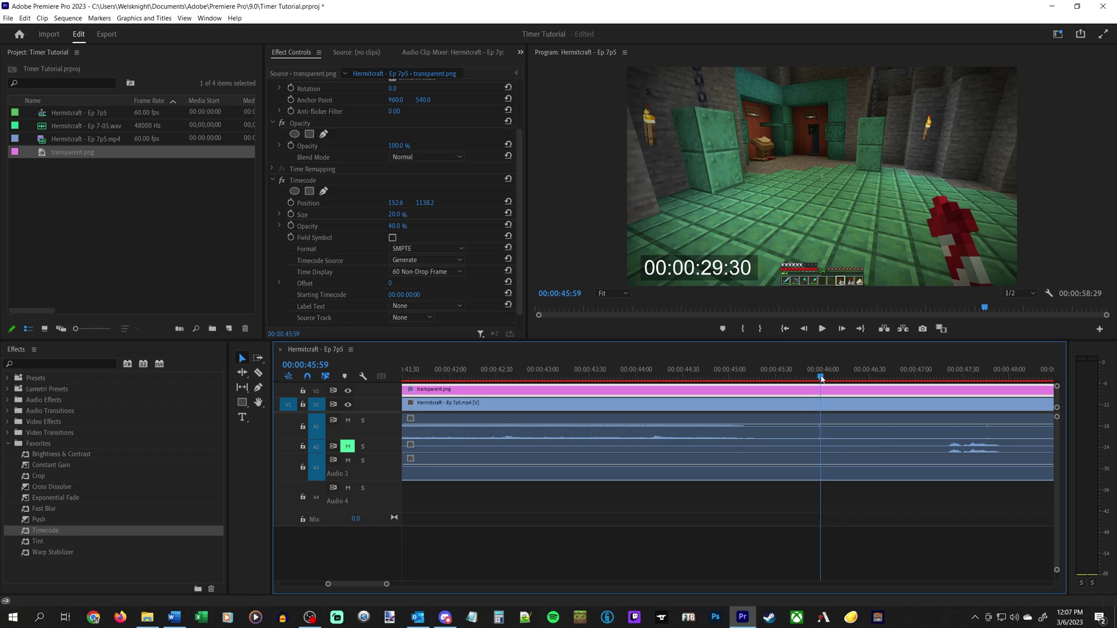
drag(822, 379, 746, 364)
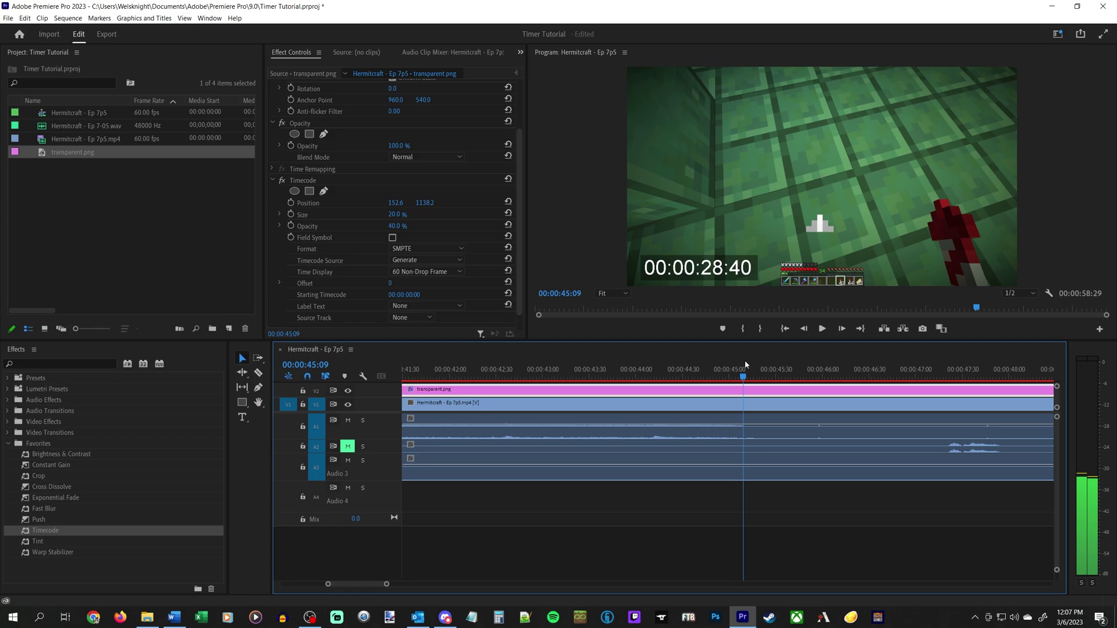
key(=)
key(=)
key(=)
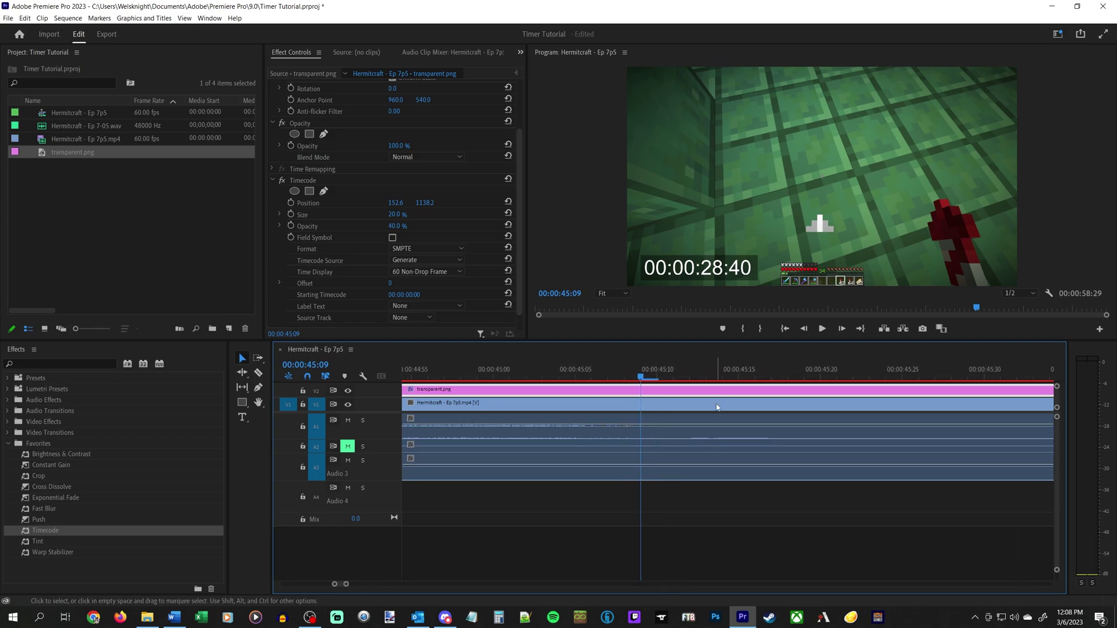
Split the V2 timer clip at 00:00:45:09 with the Razor and delete the part after
key(c)
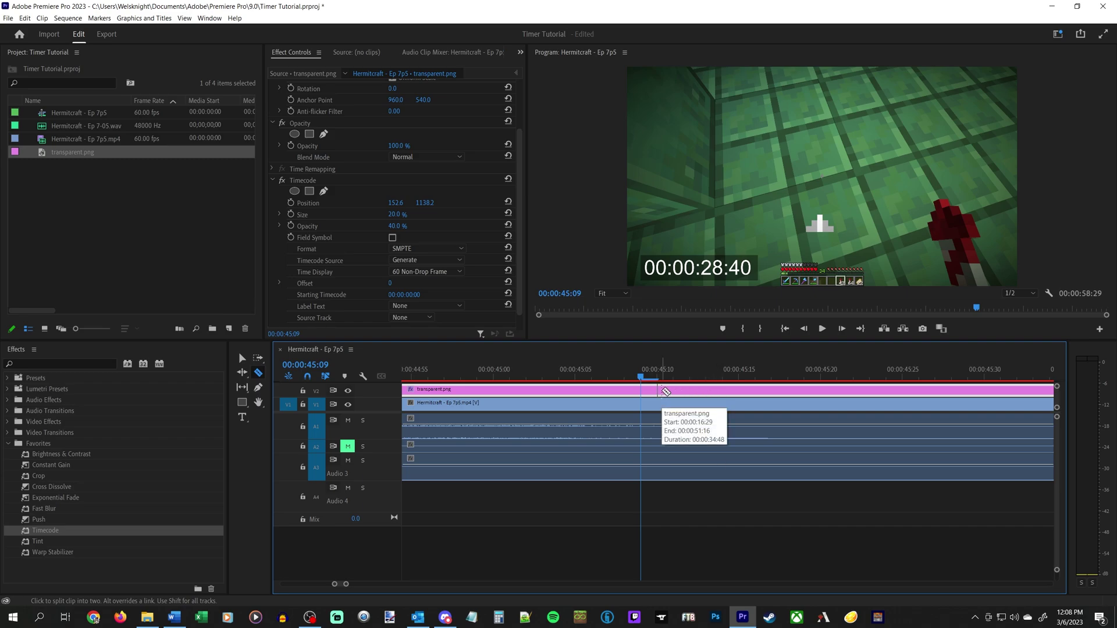
click(658, 390)
key(v)
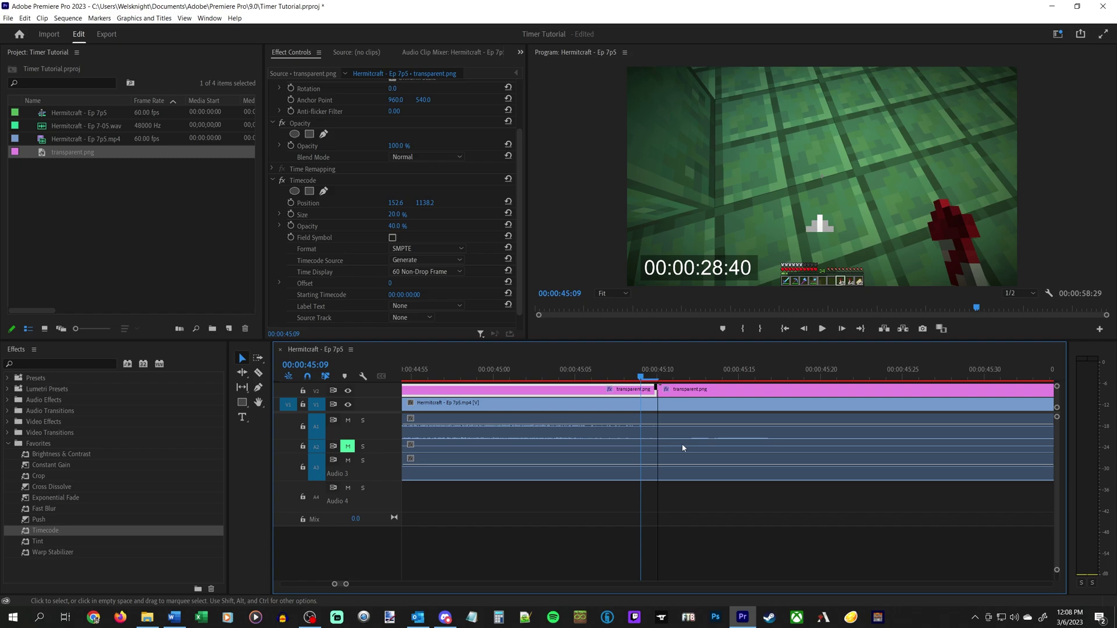
click(699, 392)
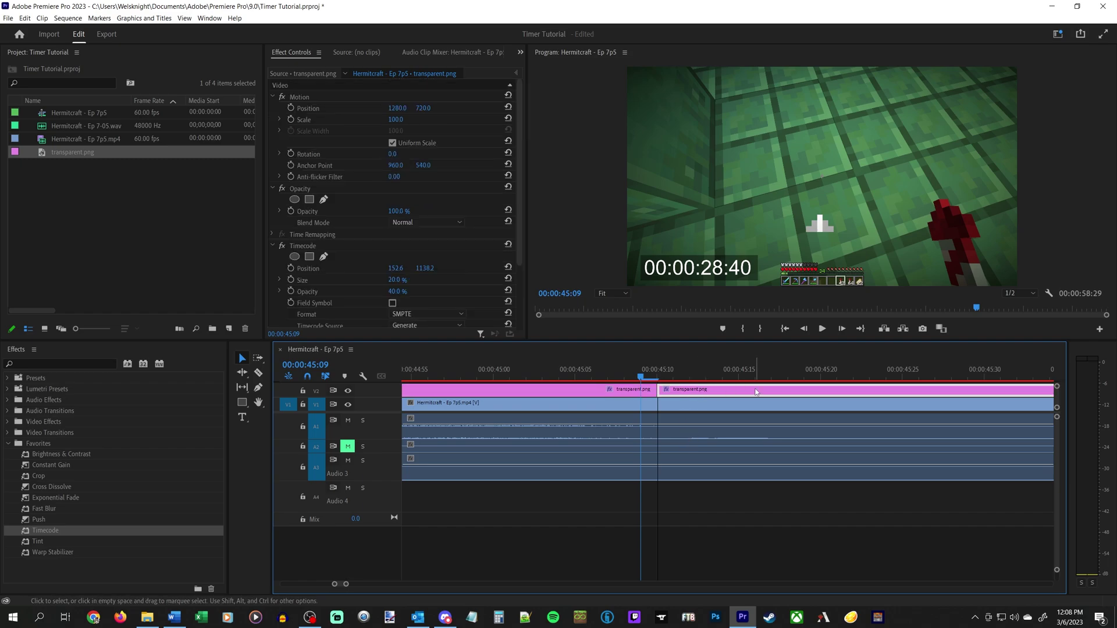
key(Delete)
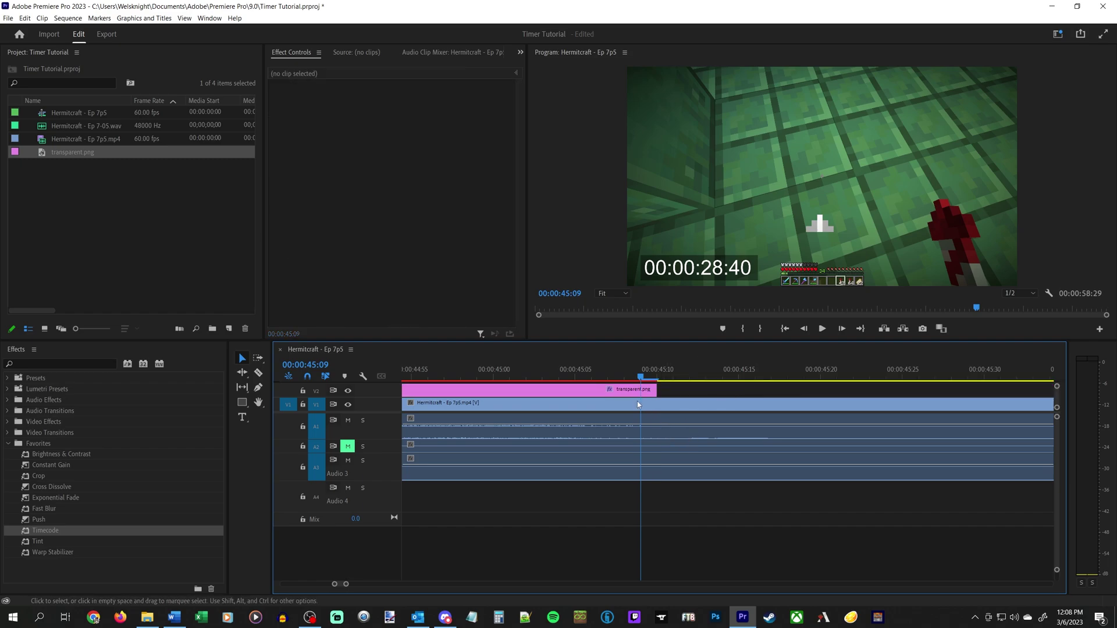
click(603, 393)
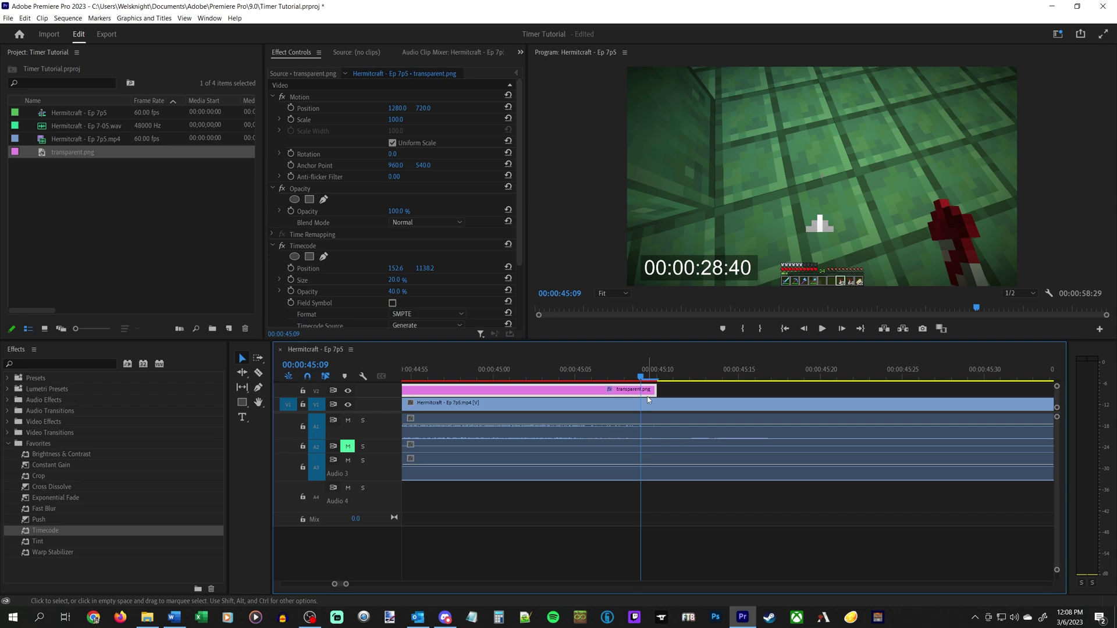
Nest the trimmed transparent.png timer clip as a sequence named 'Run 1'
right_click(577, 394)
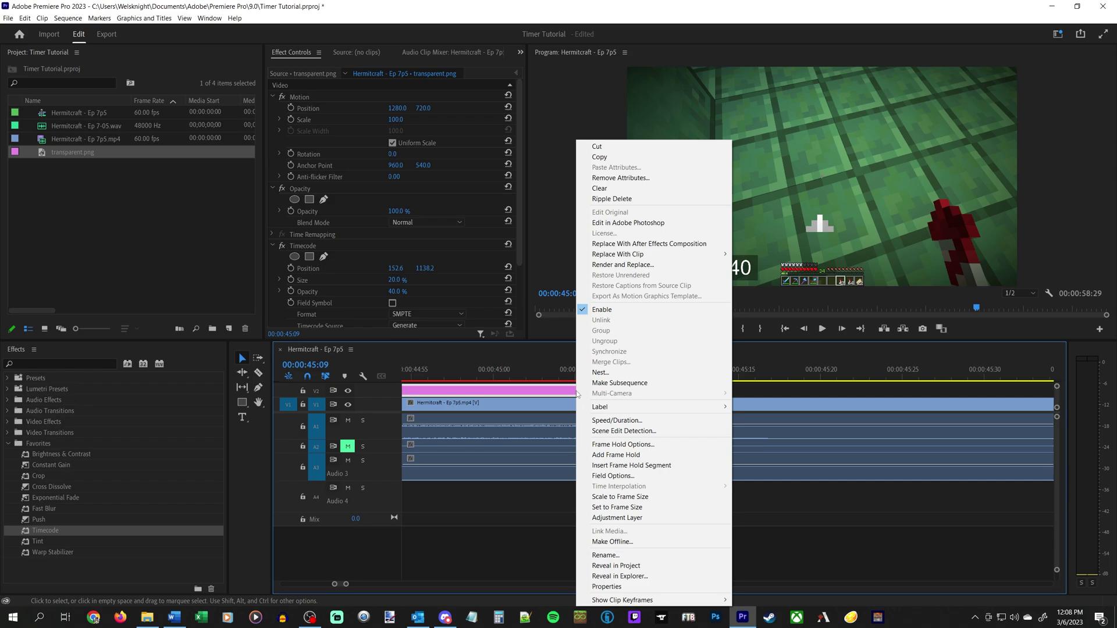
click(613, 372)
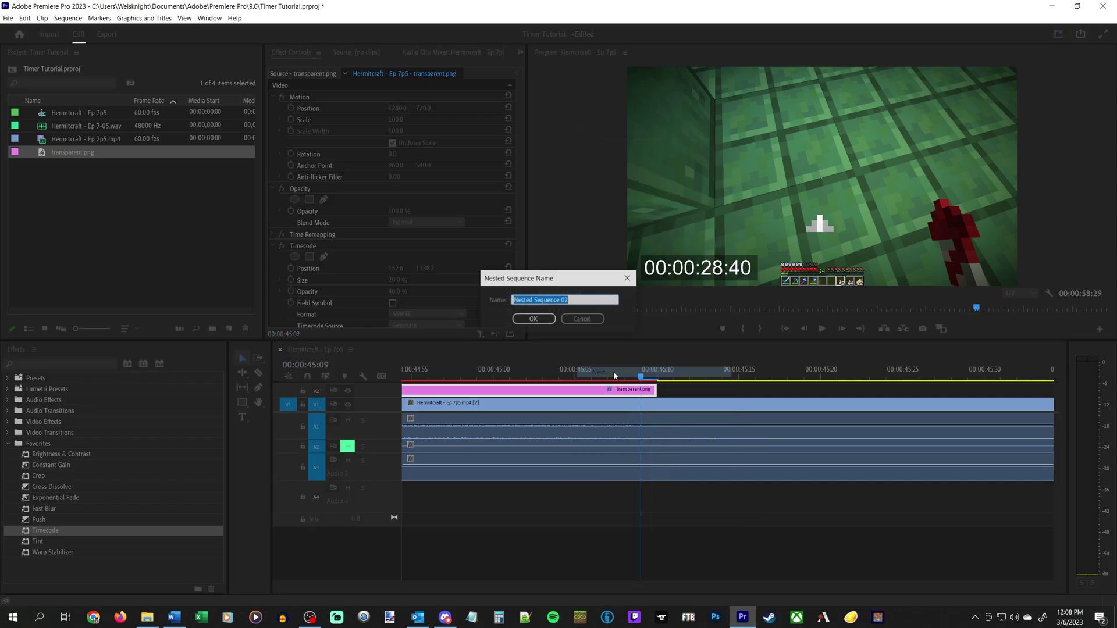
text(Run)
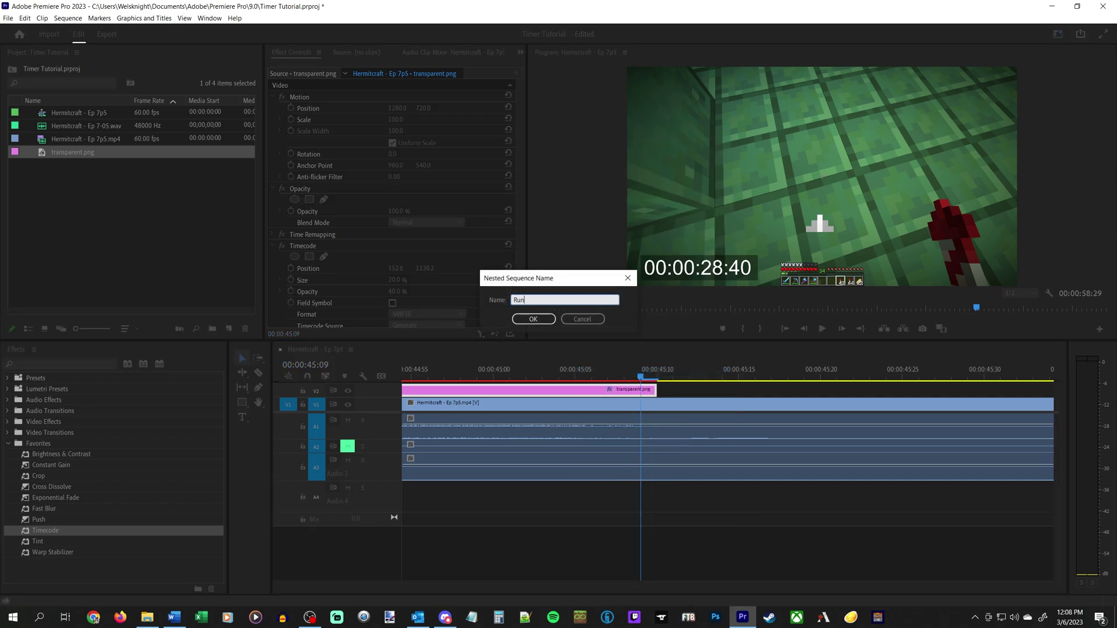
text( 1)
key(Return)
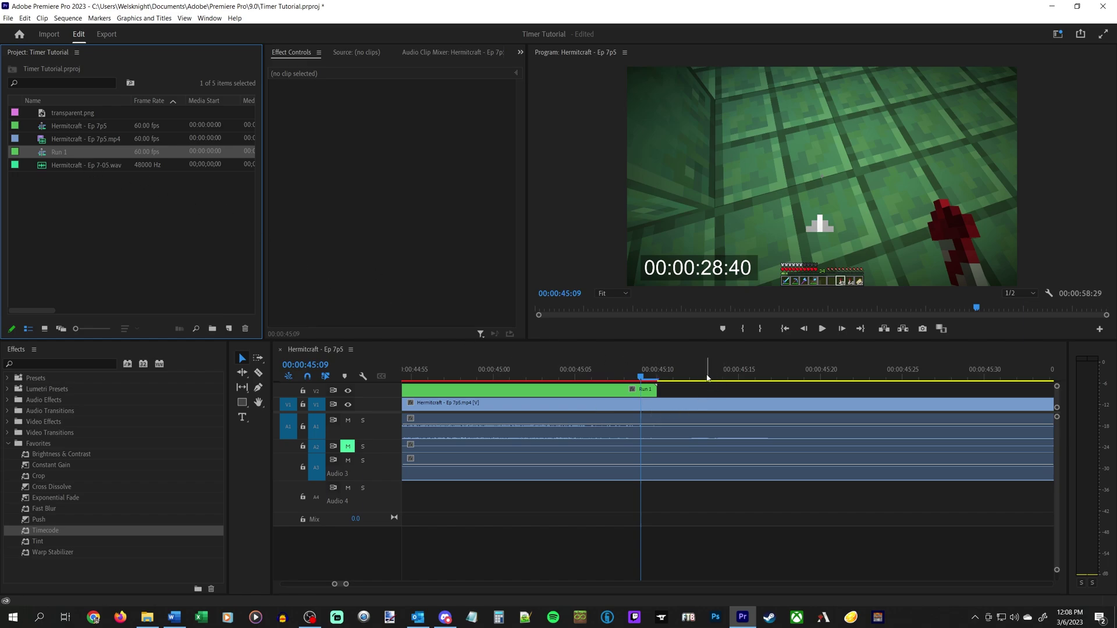
click(523, 394)
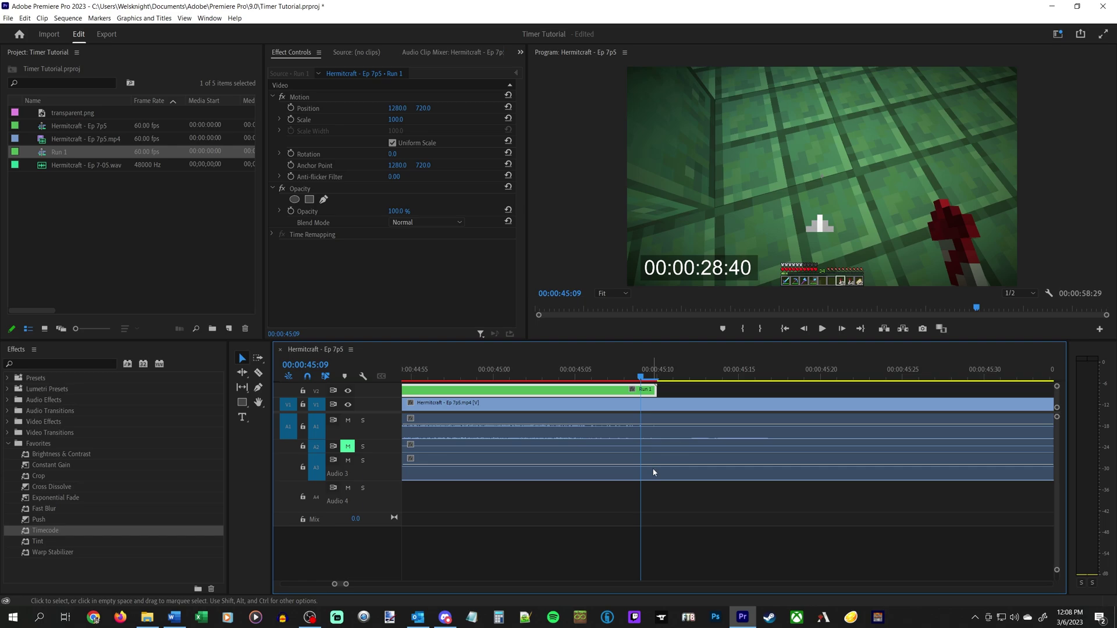
Insert a Frame Hold Segment on Run 1 at the run's end and lengthen it
right_click(624, 393)
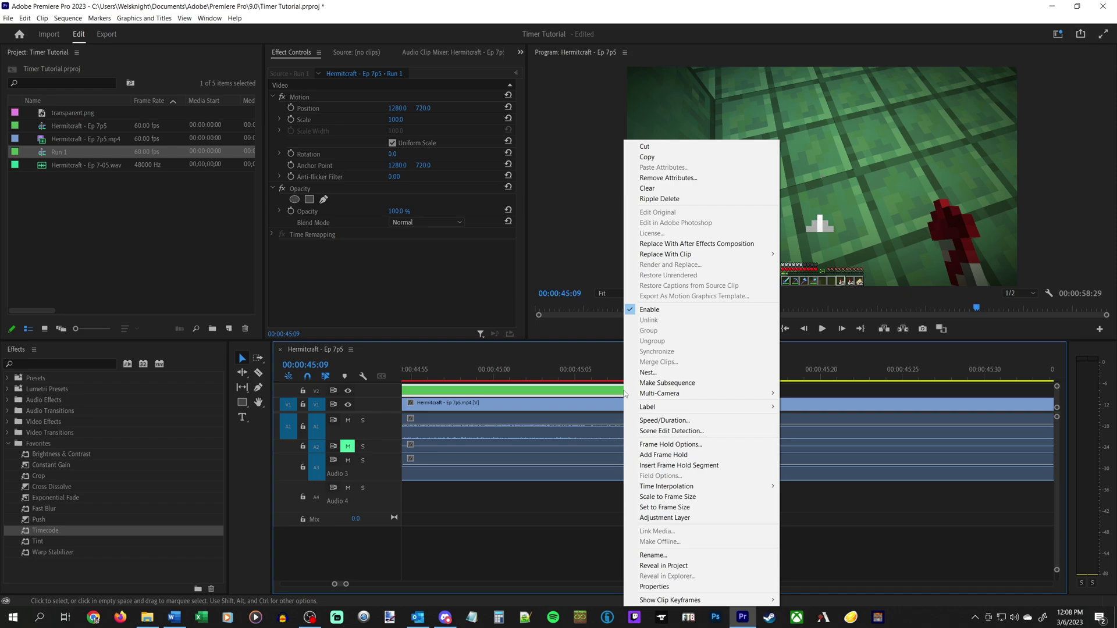
click(669, 455)
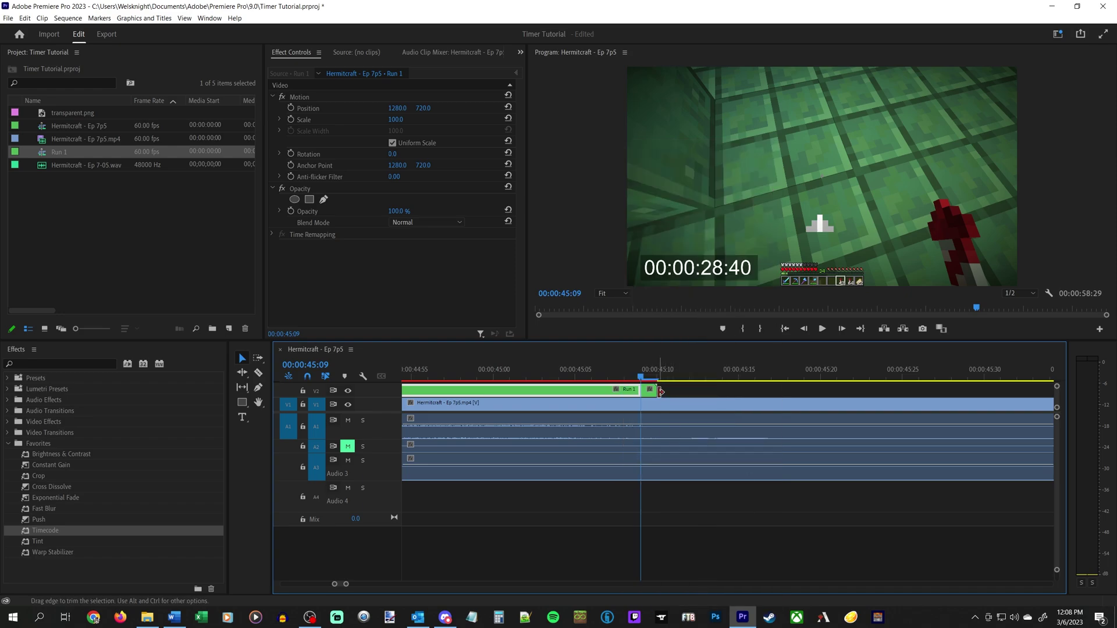
drag(657, 390, 1024, 389)
scroll(899, 477, down, 5)
scroll(853, 485, down, 3)
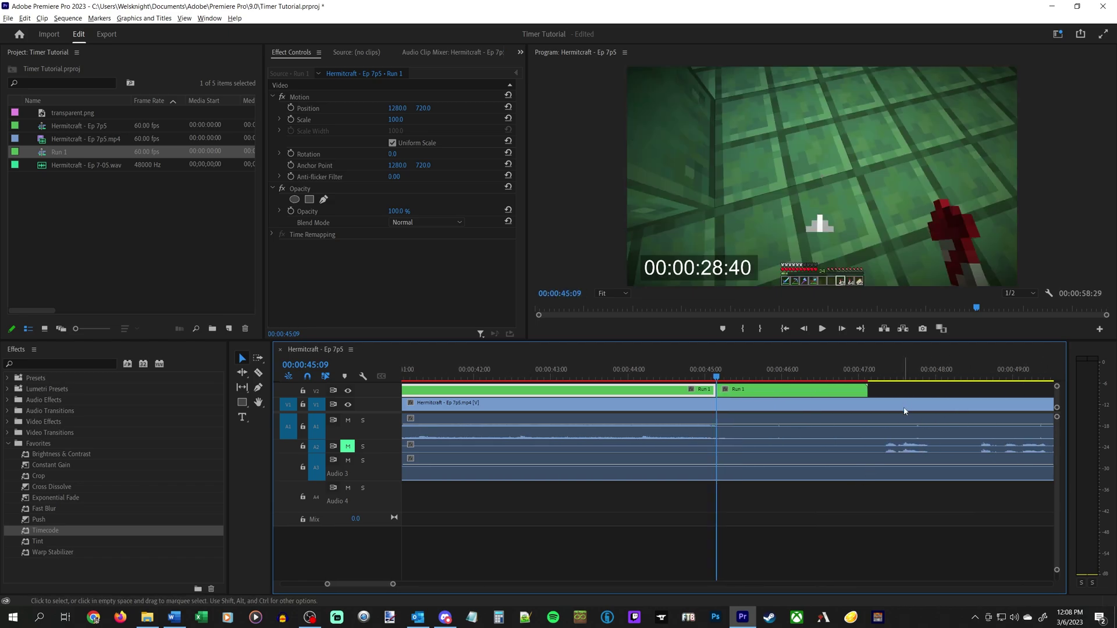
drag(867, 390, 1010, 389)
scroll(866, 499, down, 3)
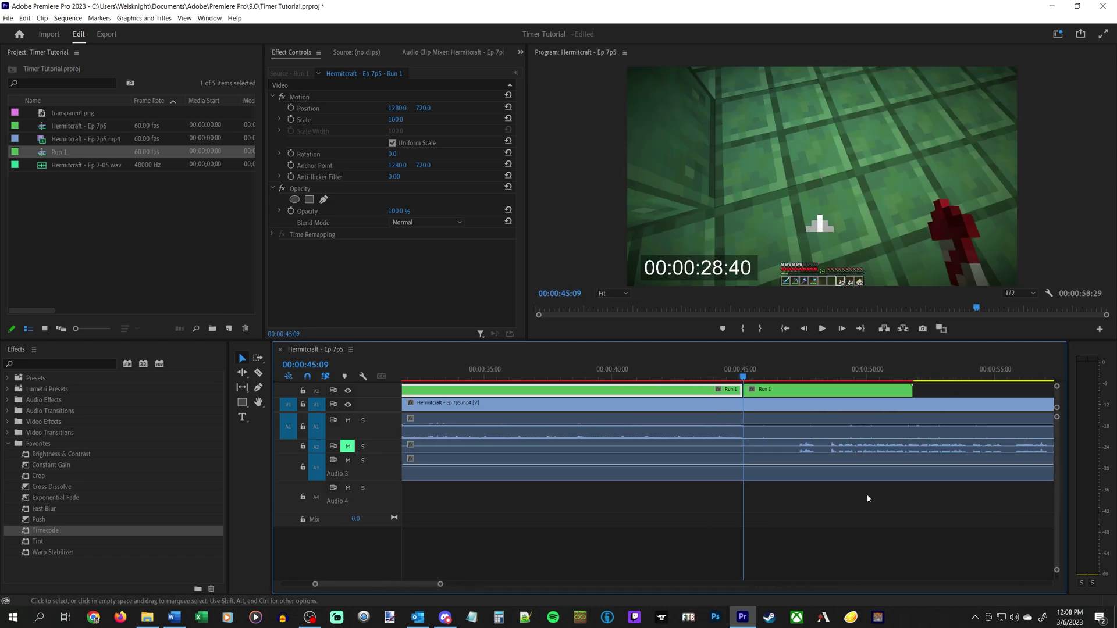
scroll(739, 515, up, 5)
Preview the freeze at 00:00:28:40 and trim the hold to end near 00:00:47:53
click(553, 375)
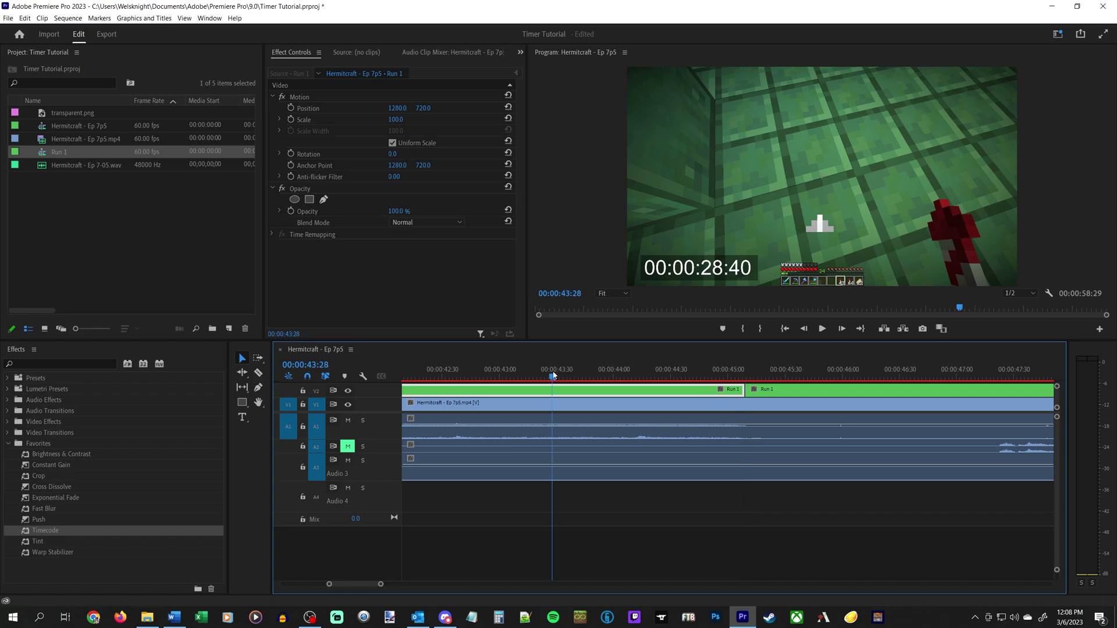
drag(553, 375, 720, 372)
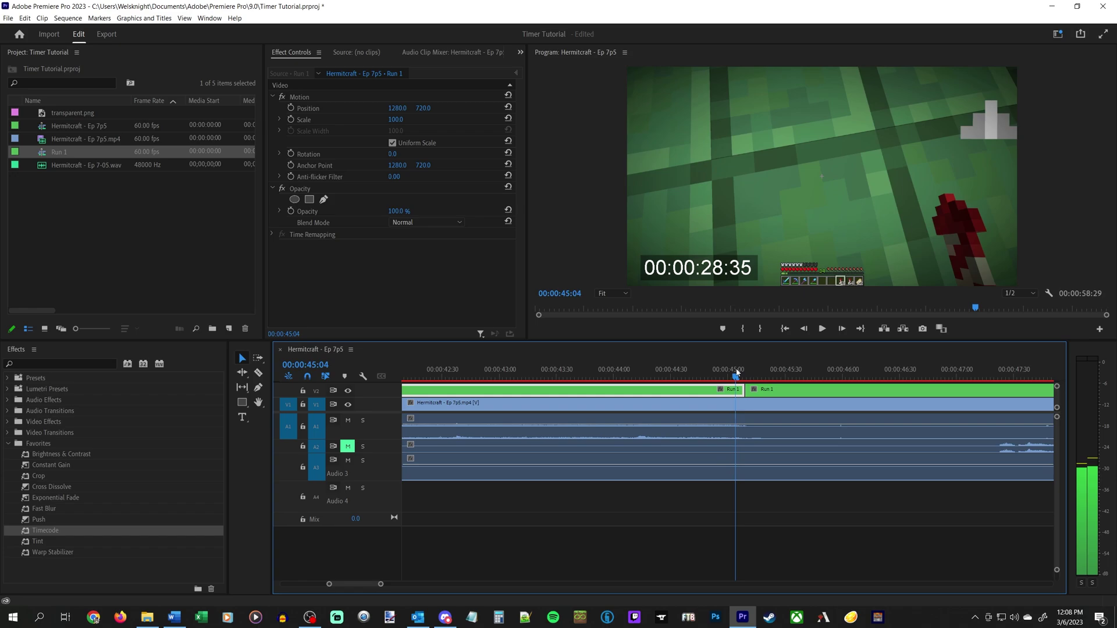
drag(736, 375, 1001, 374)
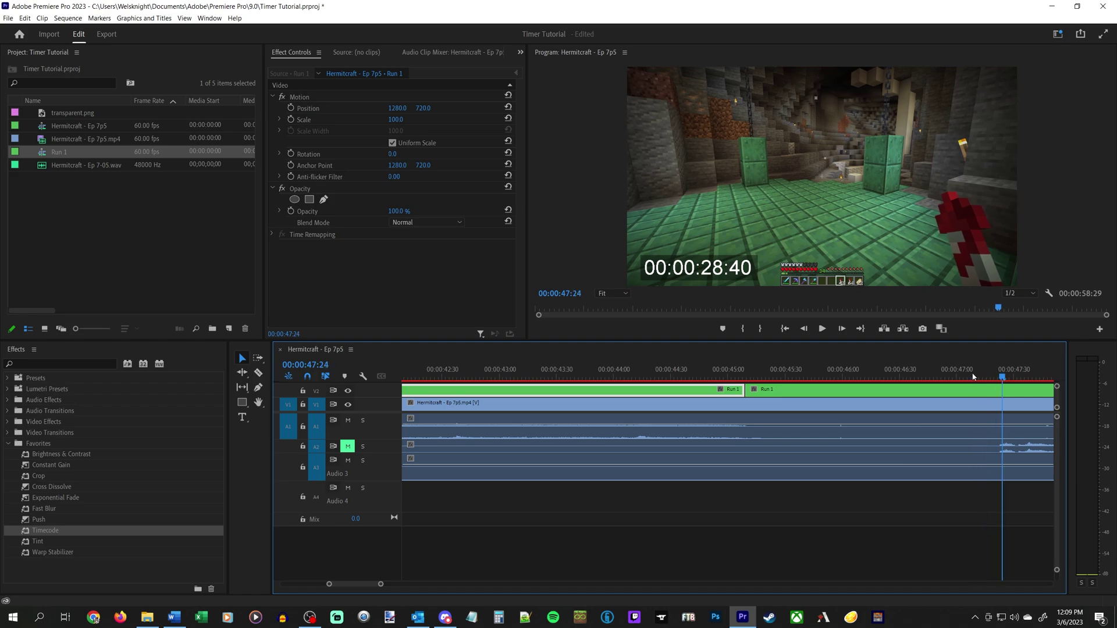
scroll(795, 433, down, 5)
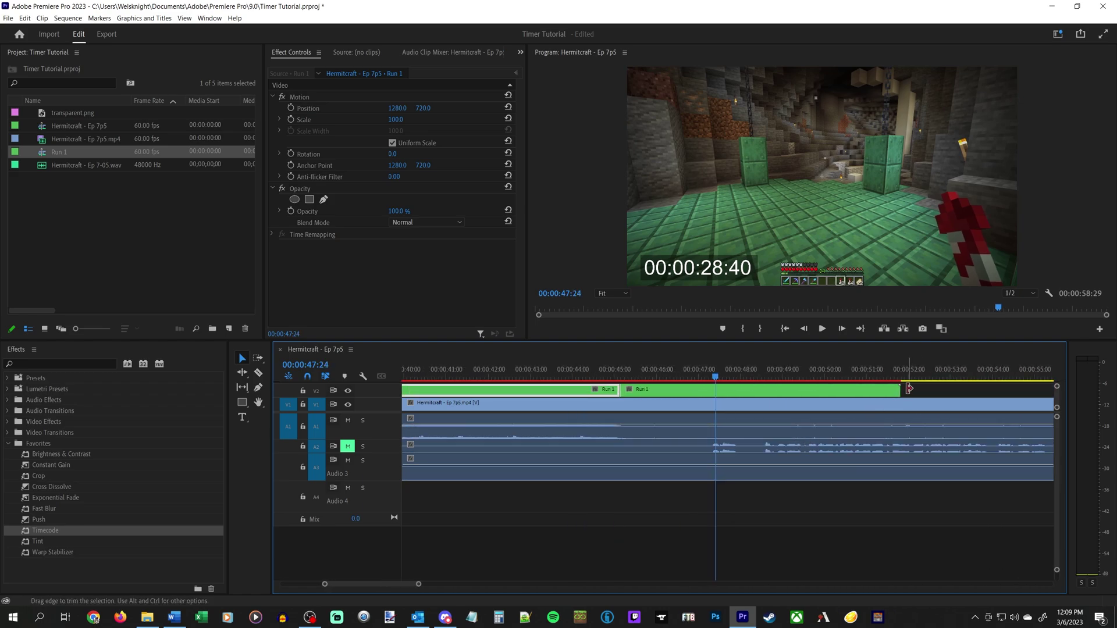
drag(909, 388, 736, 388)
scroll(730, 487, up, 3)
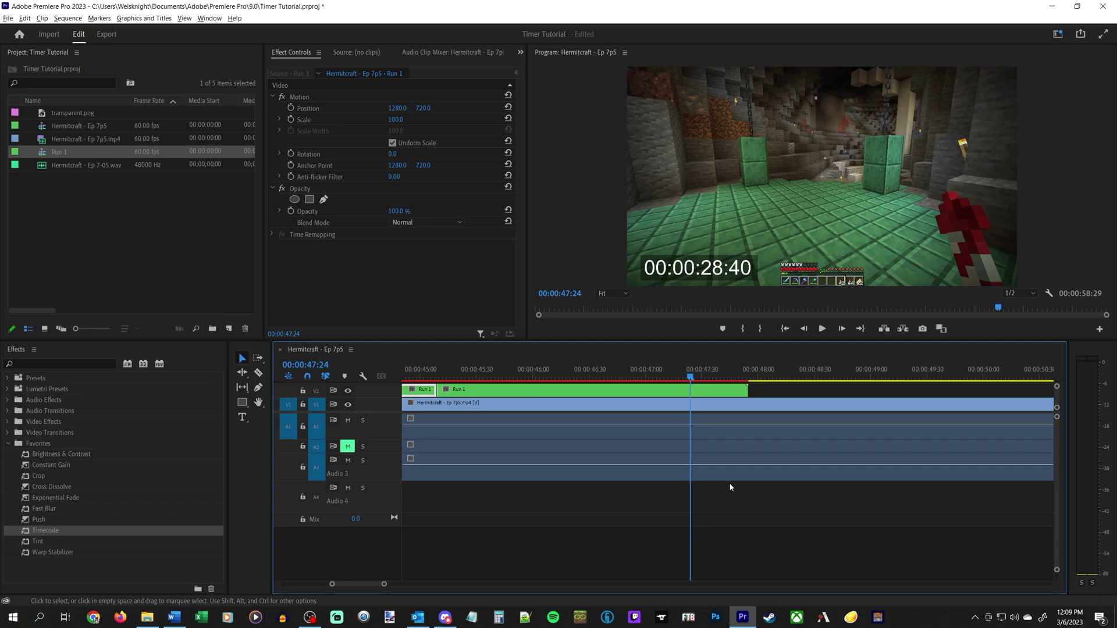
Put a 2-second (00:00:02:00) Cross Dissolve at Run 1's end and preview the timer fading out
drag(51, 487, 736, 391)
double_click(734, 391)
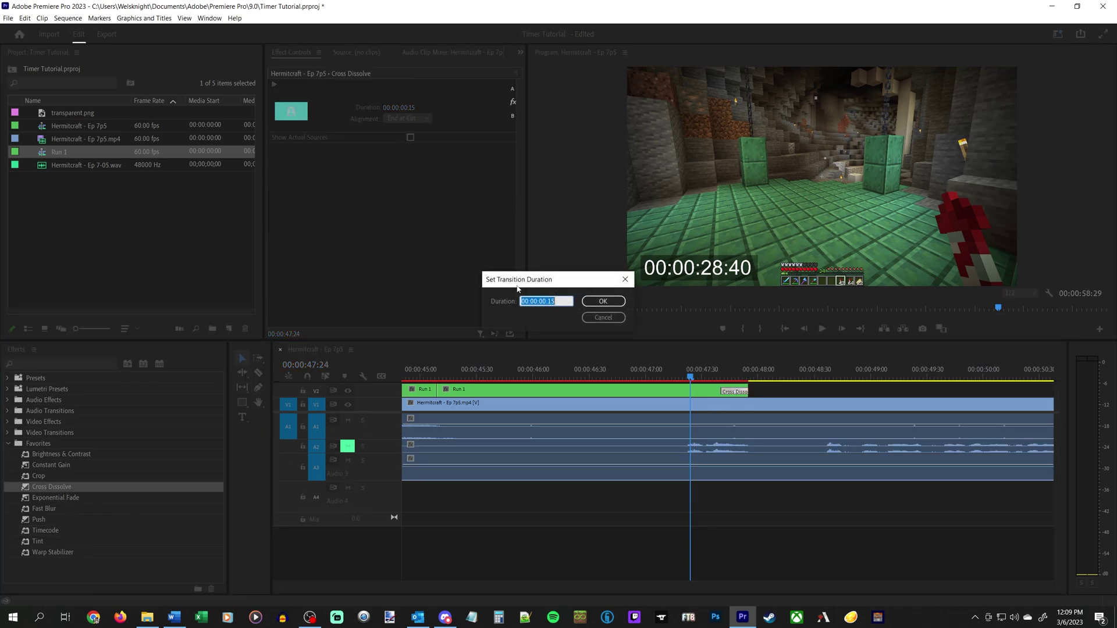
text(200)
key(Return)
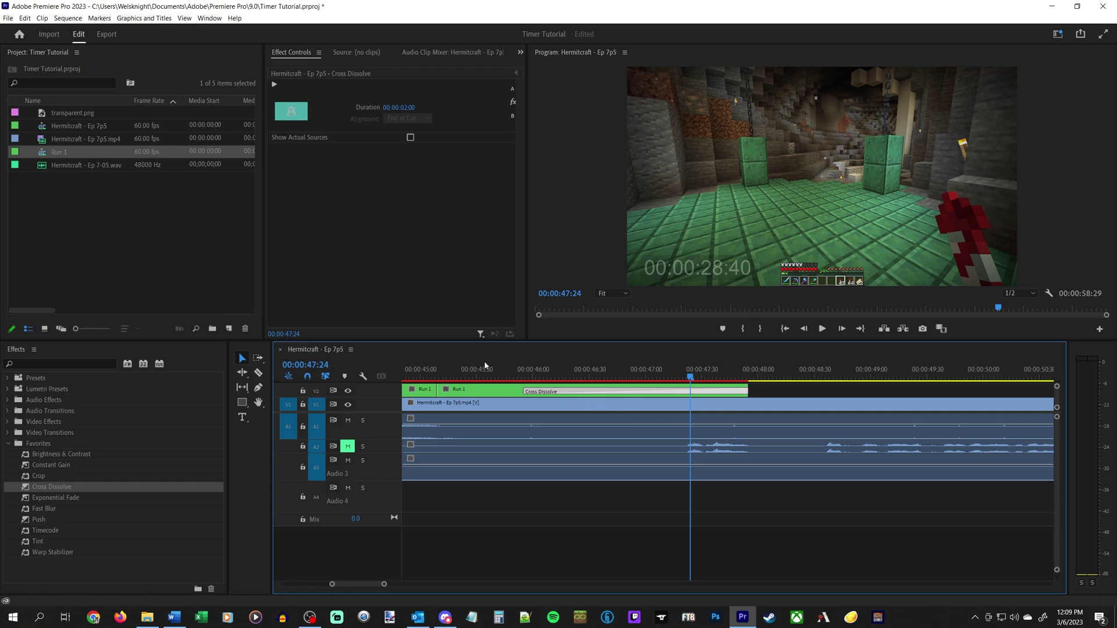
drag(467, 370, 753, 346)
scroll(764, 493, down, 4)
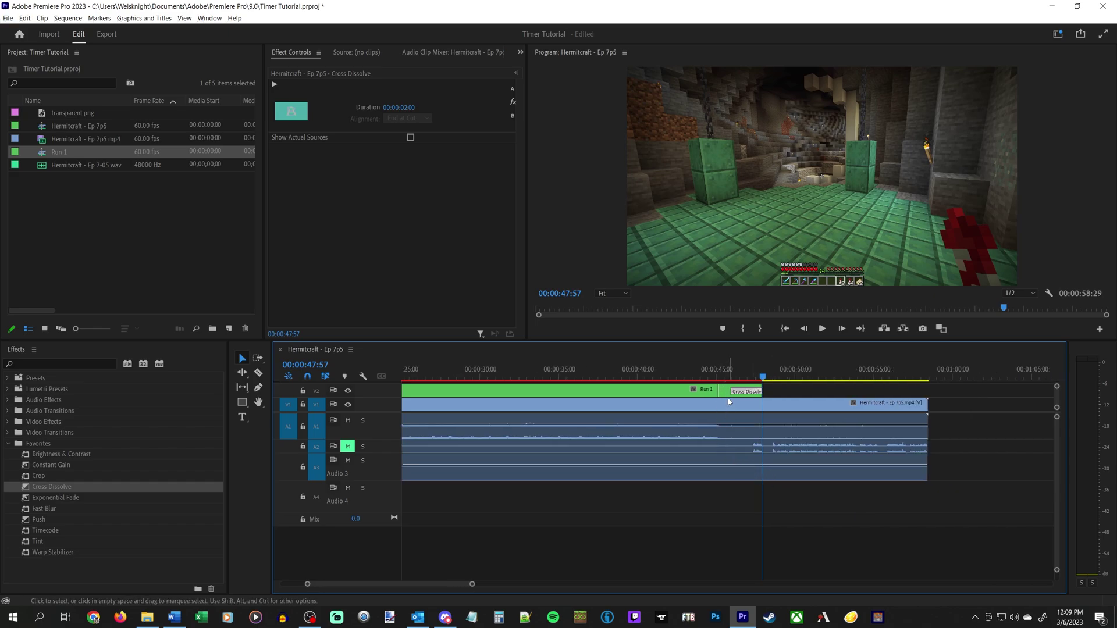
scroll(686, 409, up, 2)
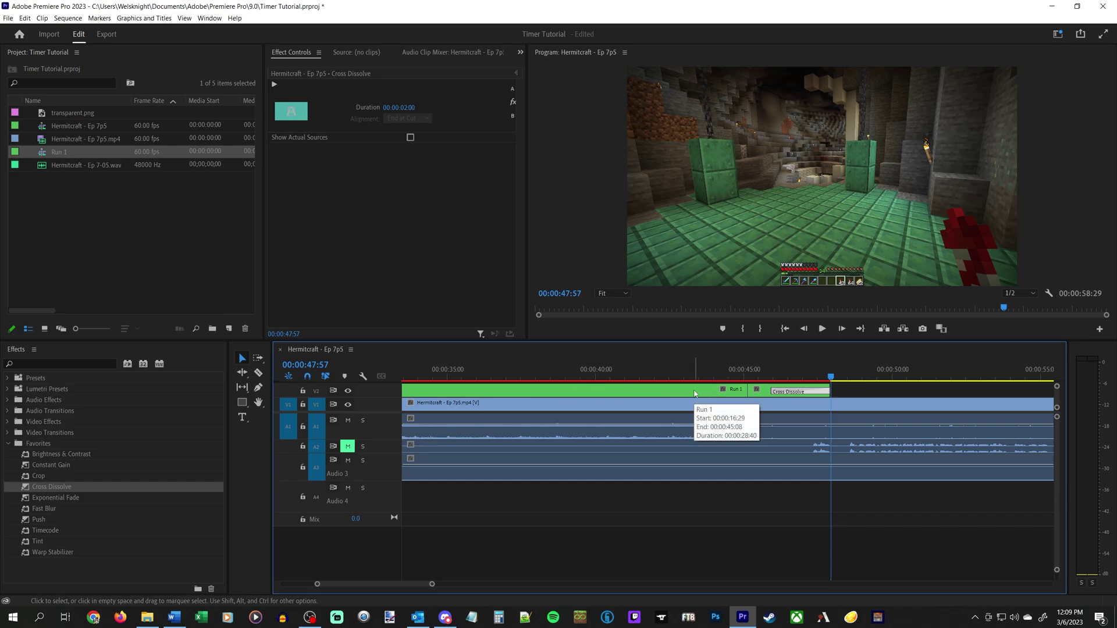
Add a frame hold to the Run 1 clip and check that the timer holds 00:00:28:40
right_click(694, 393)
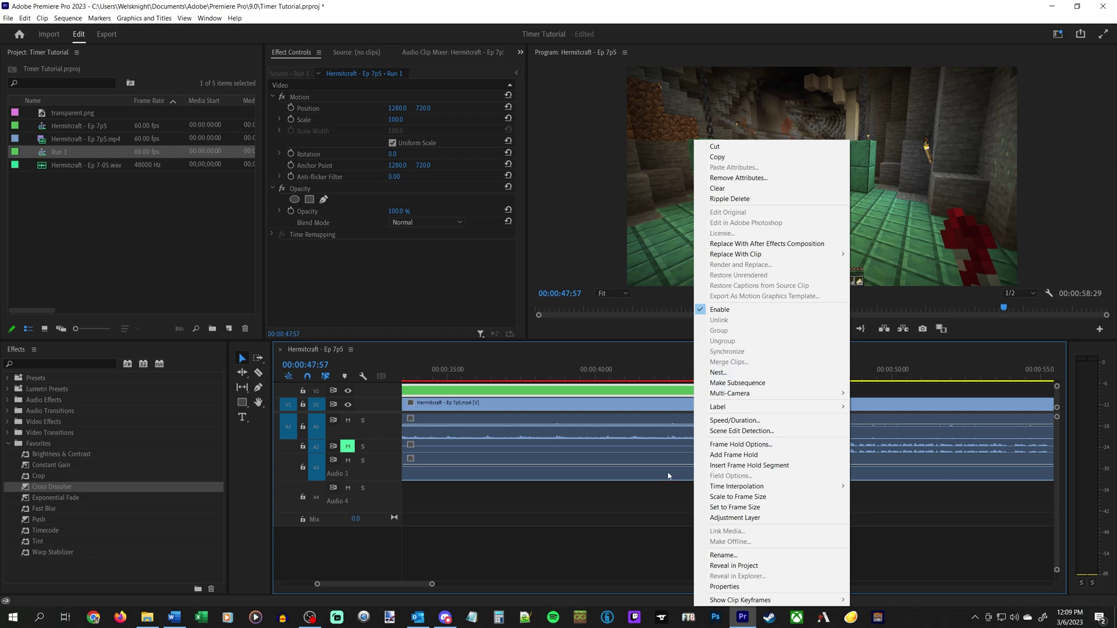
click(753, 455)
click(763, 374)
mouse_move(763, 374)
mouse_down()
mouse_move(803, 372)
mouse_move(764, 372)
mouse_up()
key(minus)
key(minus)
key(minus)
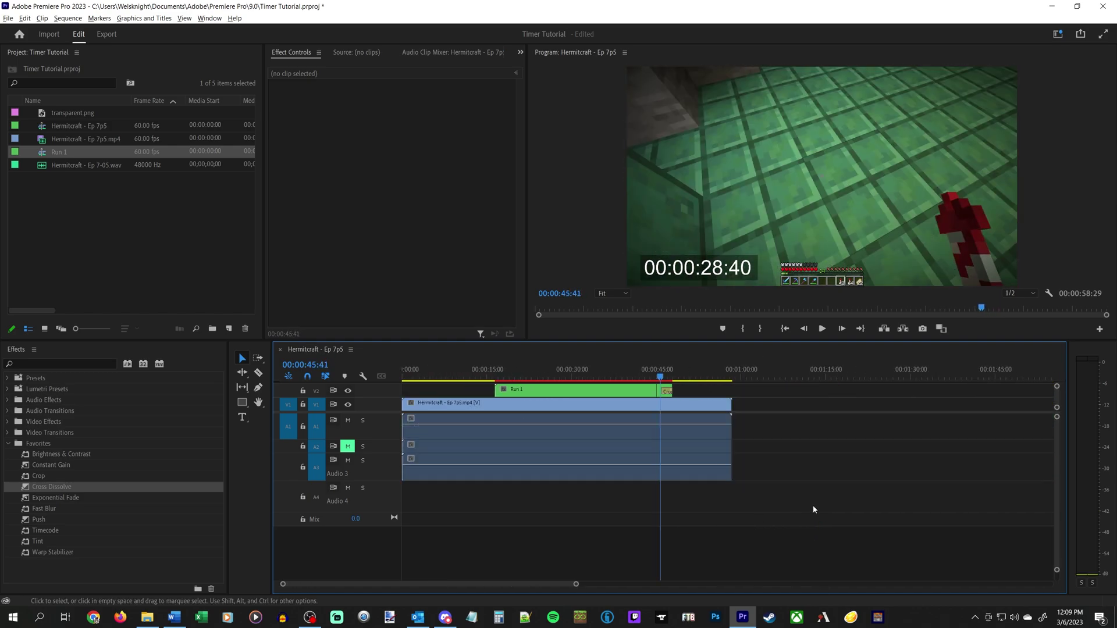